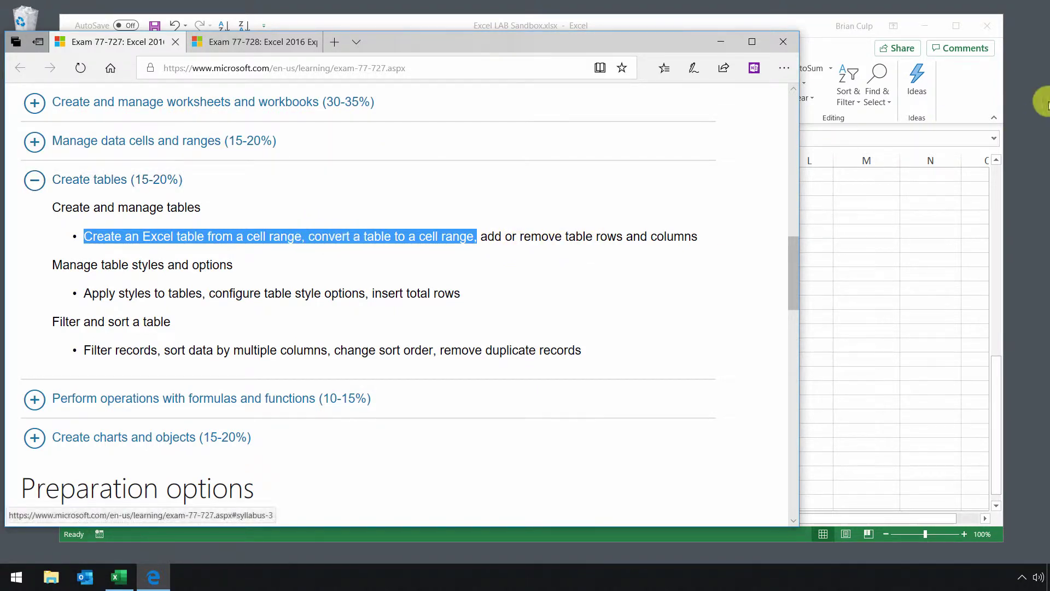
Step: Switch to the Excel workbook and look over the Eastern Conference, Western Conference and All Teams data on the MLS Standings sheet
left_click(977, 94)
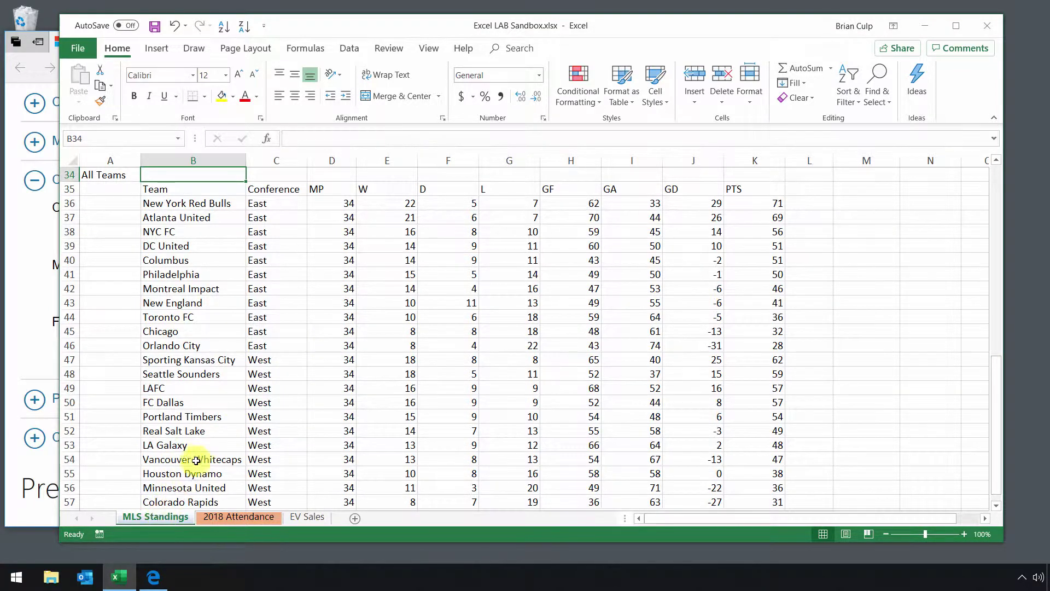
scroll(199, 454, "up", 9)
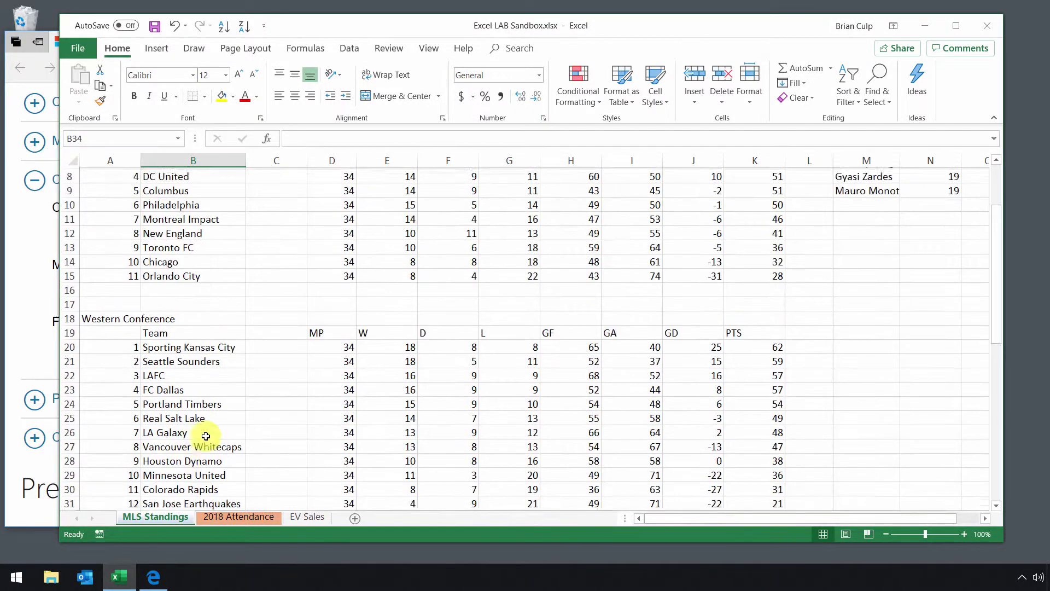
scroll(206, 436, "up", 3)
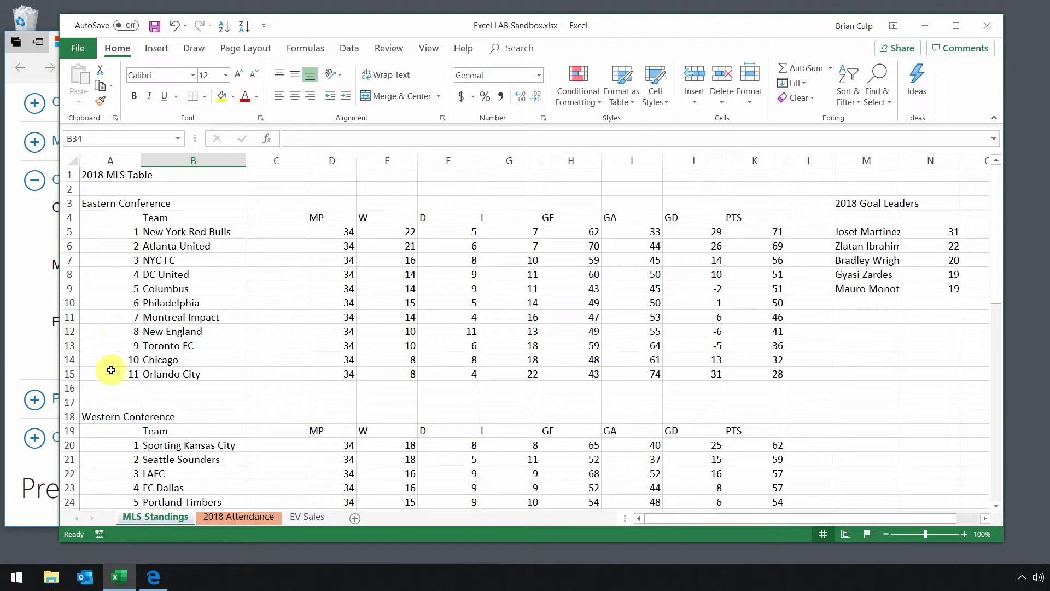
scroll(118, 409, "down", 1)
scroll(118, 409, "down", 6)
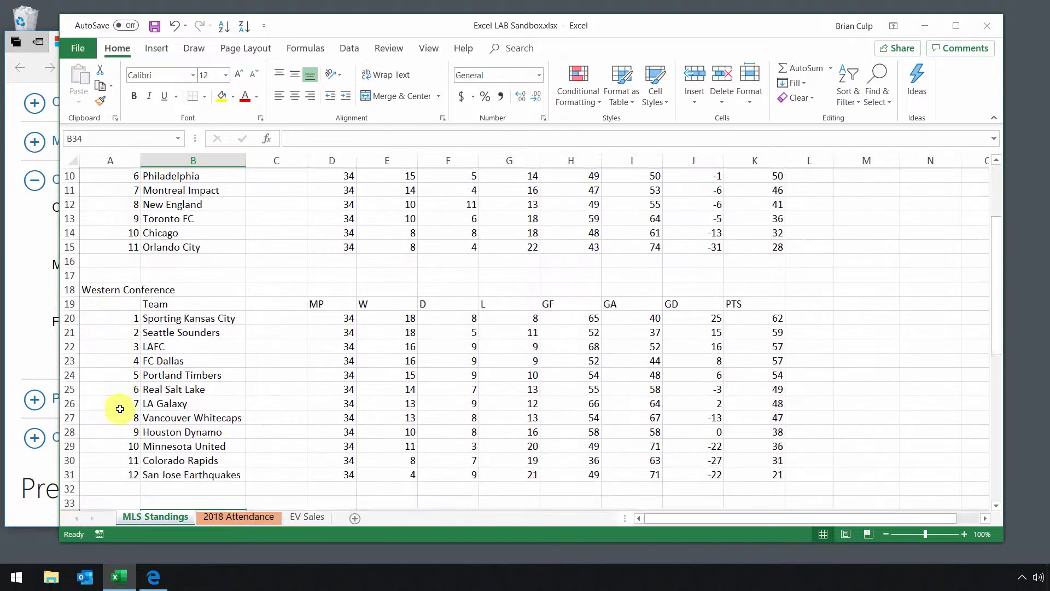
scroll(125, 400, "down", 2)
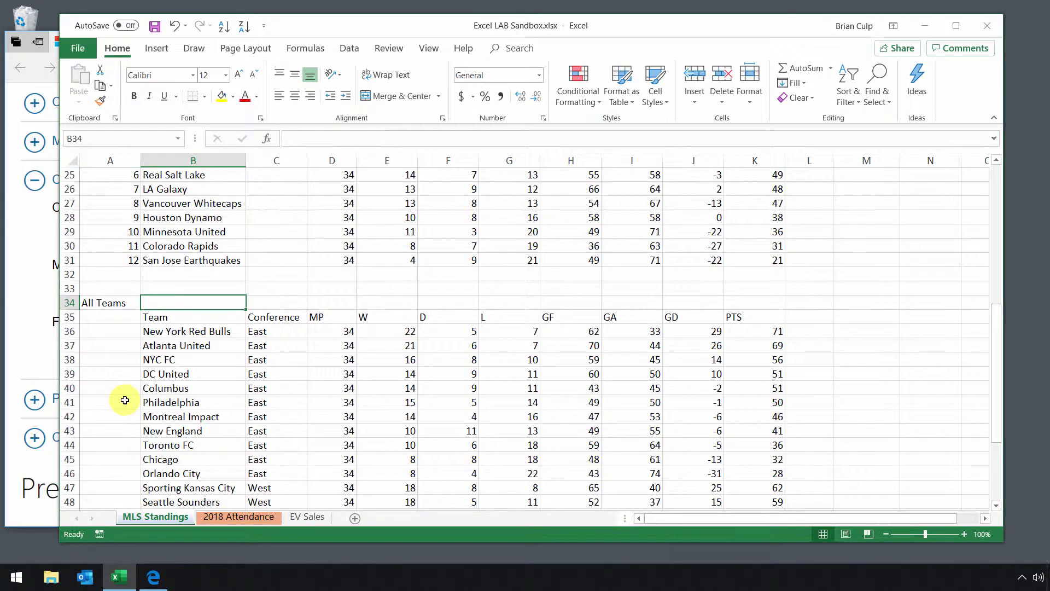
scroll(151, 400, "down", 1)
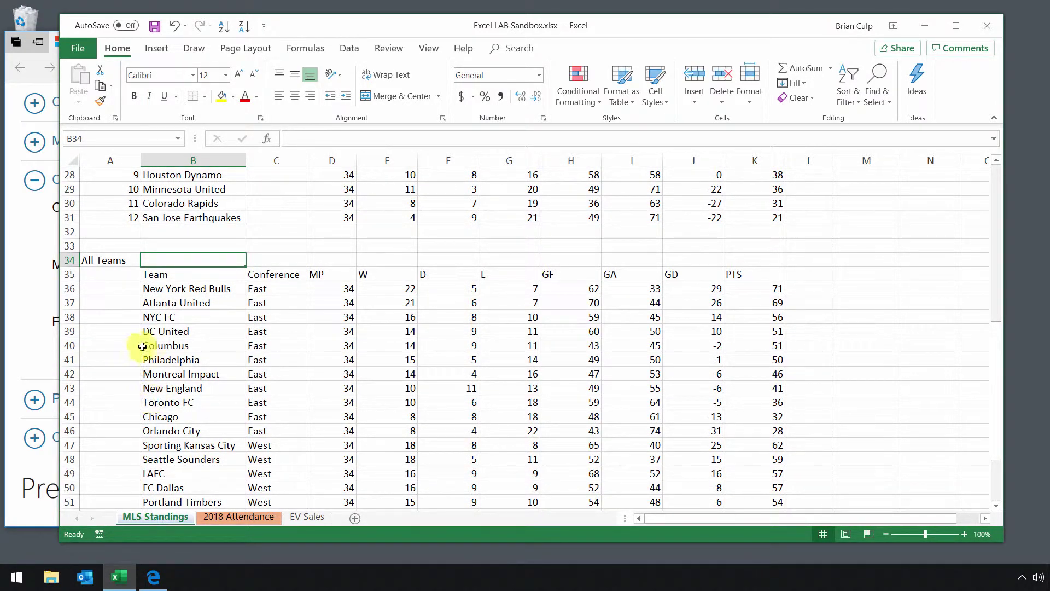
scroll(156, 343, "down", 1)
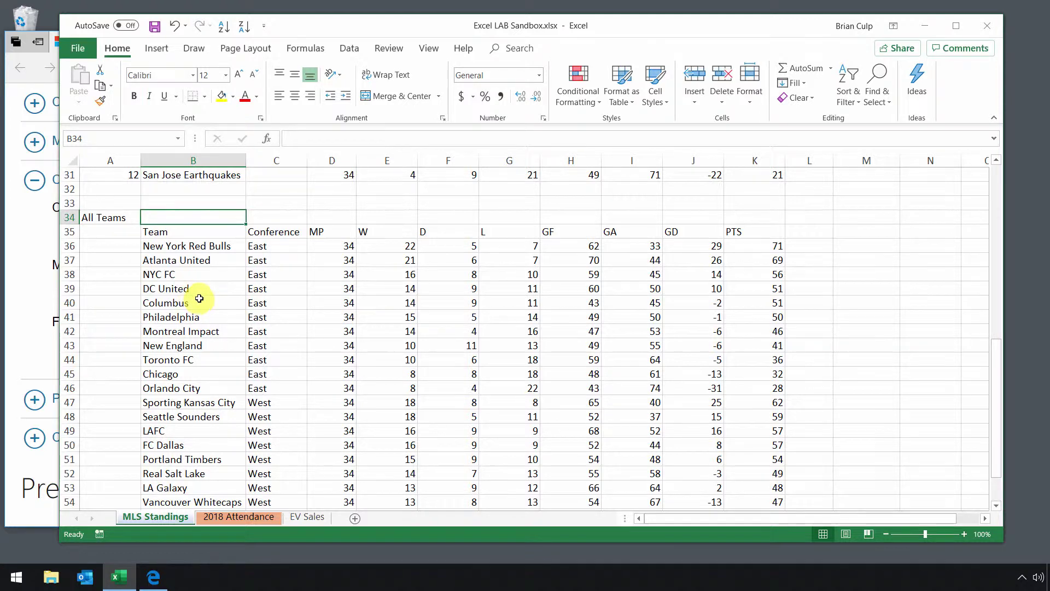
Step: Name the All Teams range, from the Team header through the last PTS value, as Combined
left_click(184, 232)
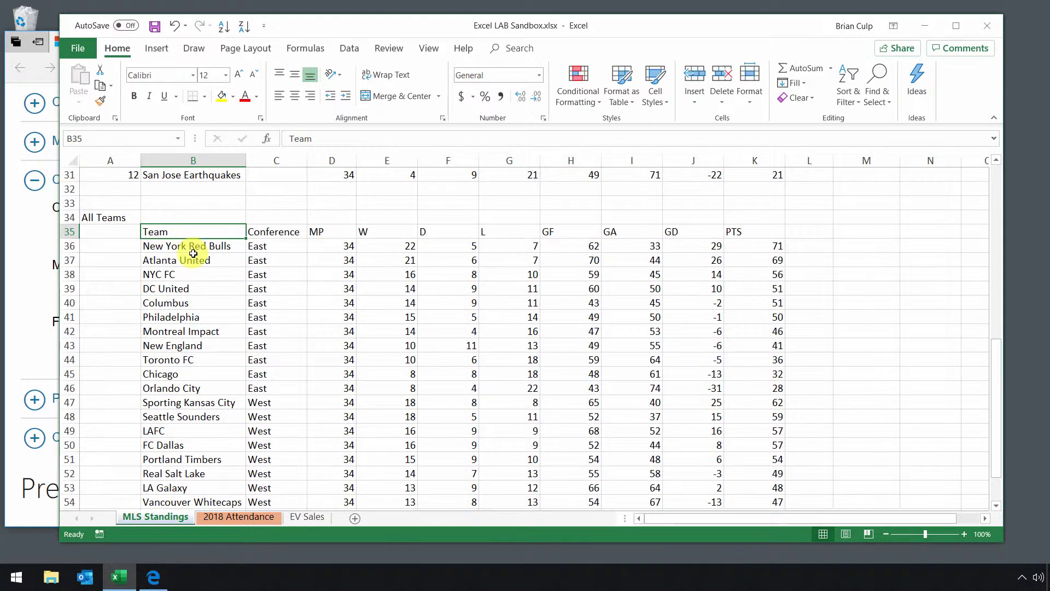
scroll(193, 253, "down", 3)
scroll(195, 251, "up", 3)
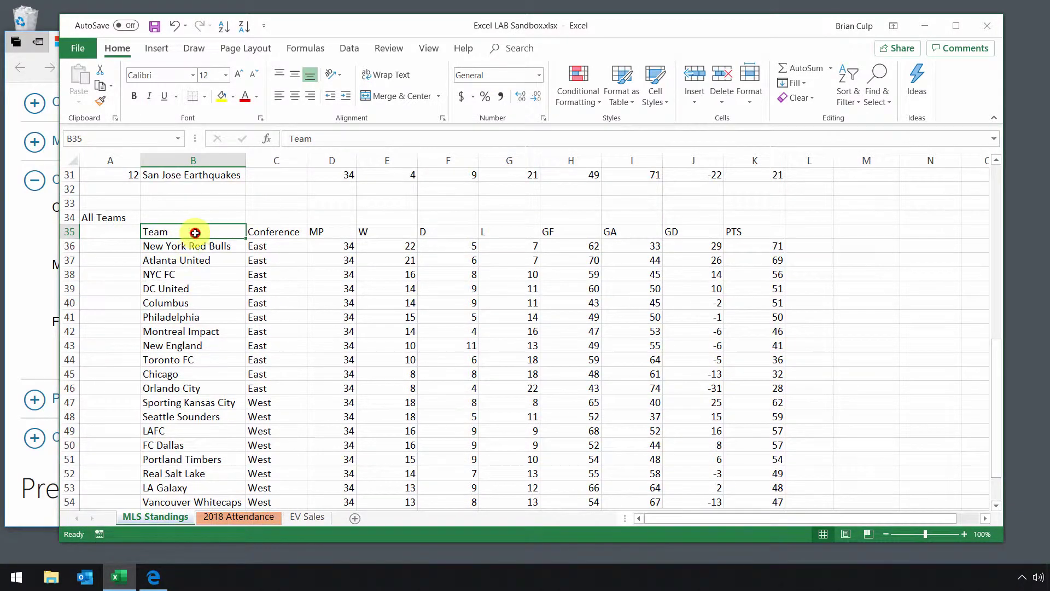
left_click_drag(195, 232, 735, 232)
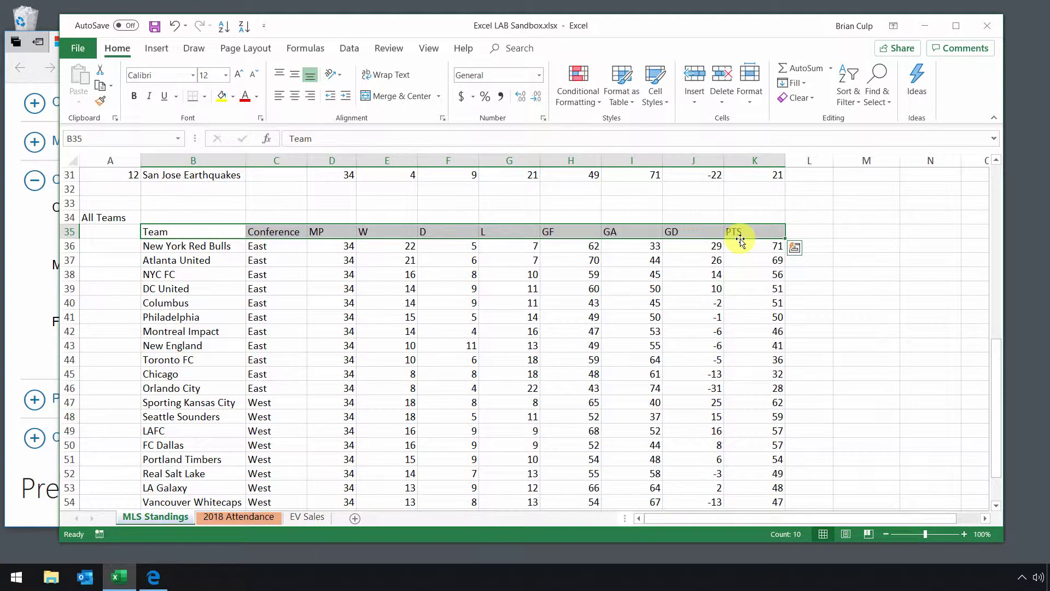
key("ctrl+shift+Down")
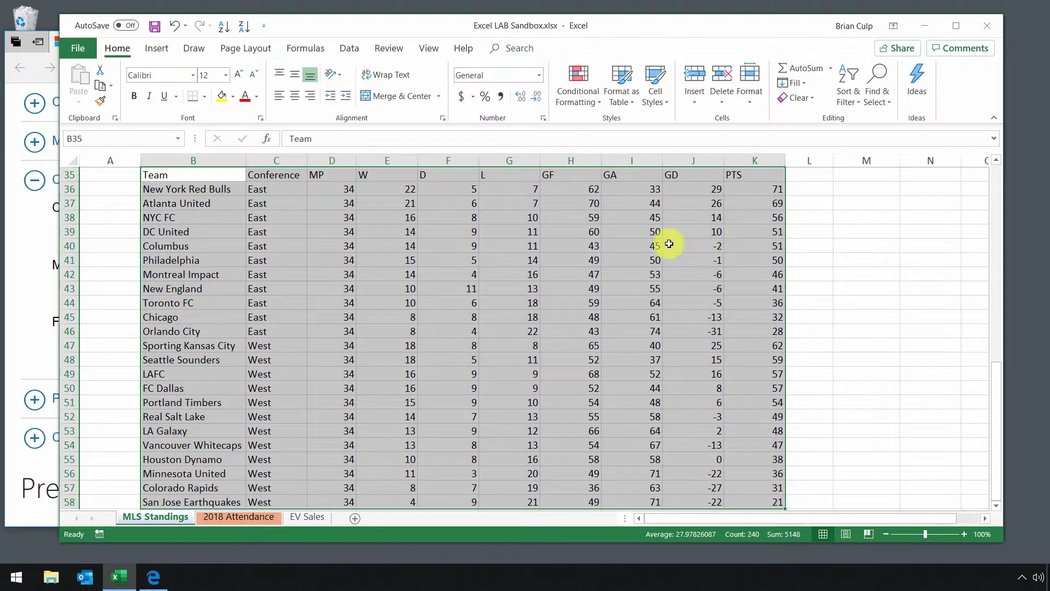
left_click(89, 143)
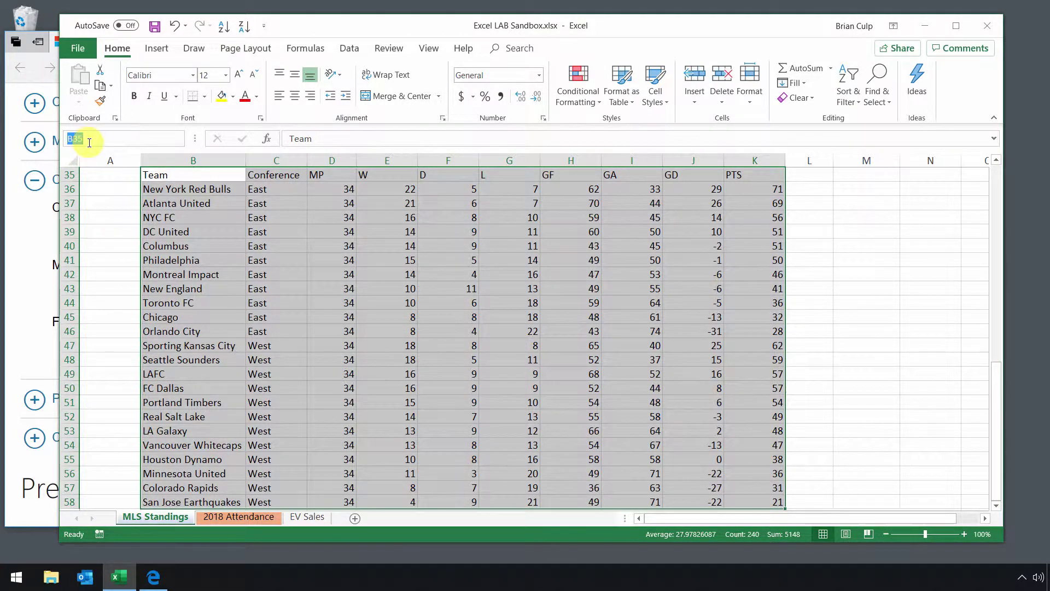
type("Combined")
key("Return")
Step: Move off the data and reselect the All Teams range by its name, Combined
left_click(112, 184)
scroll(105, 223, "up", 2)
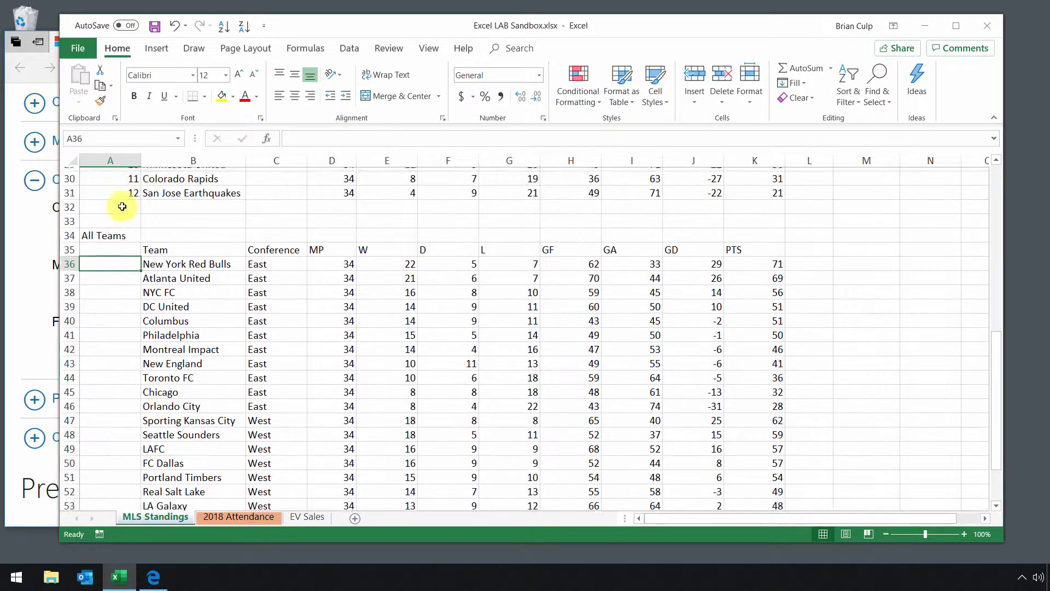
left_click(178, 139)
left_click(146, 167)
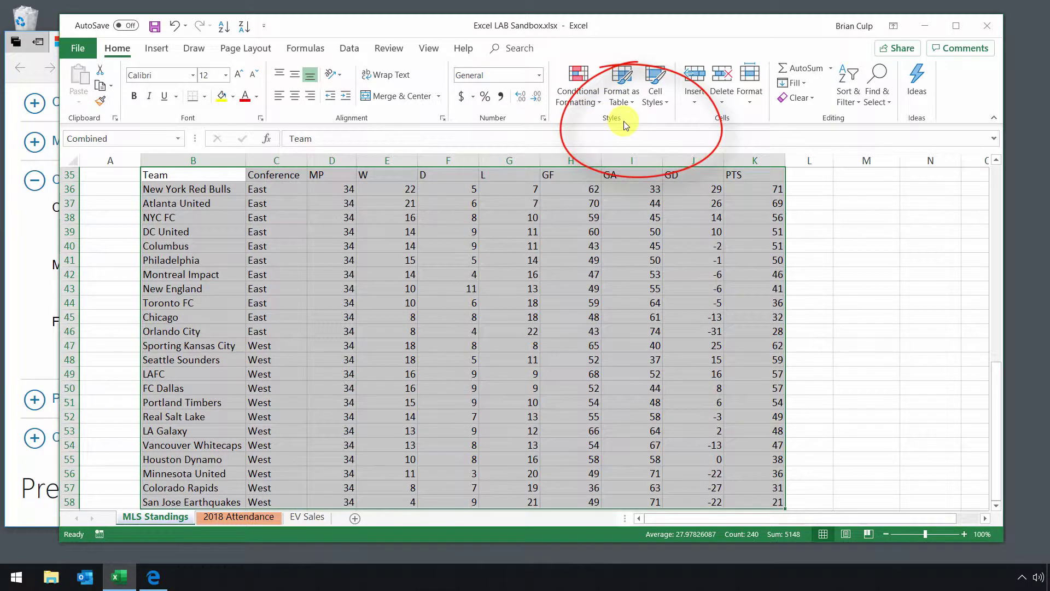
Step: Format the Combined range as a table with headers and give it the Light Green, Table Style Light 21 style
left_click(622, 100)
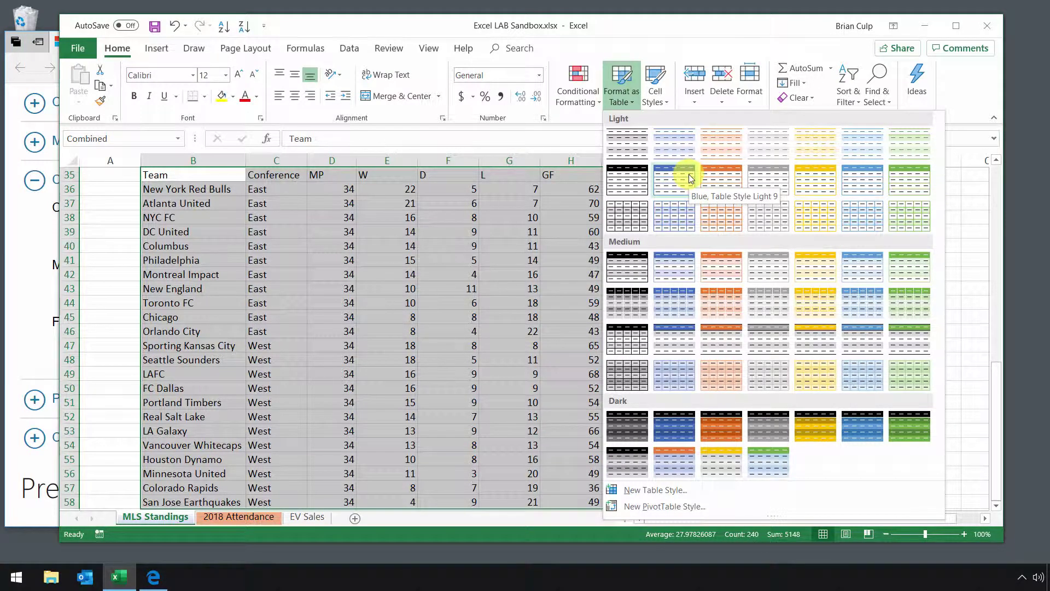
left_click(687, 267)
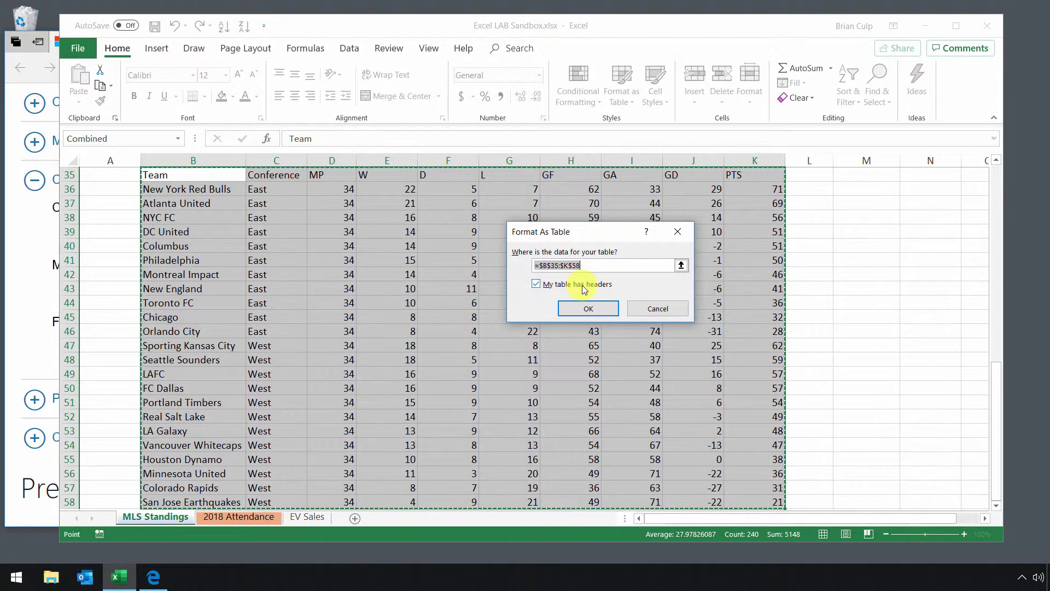
left_click(537, 285)
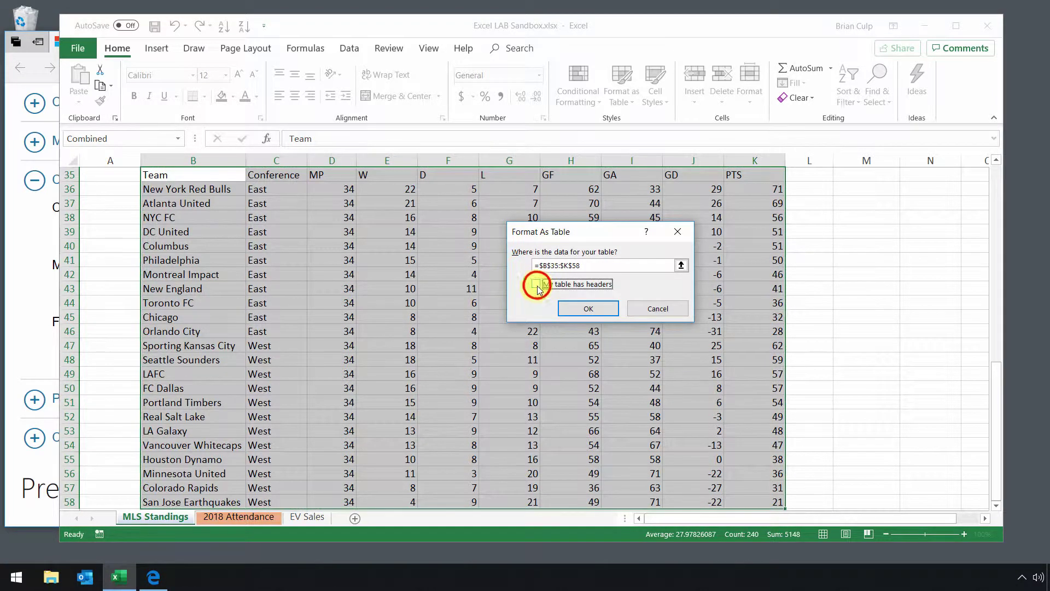
left_click(536, 284)
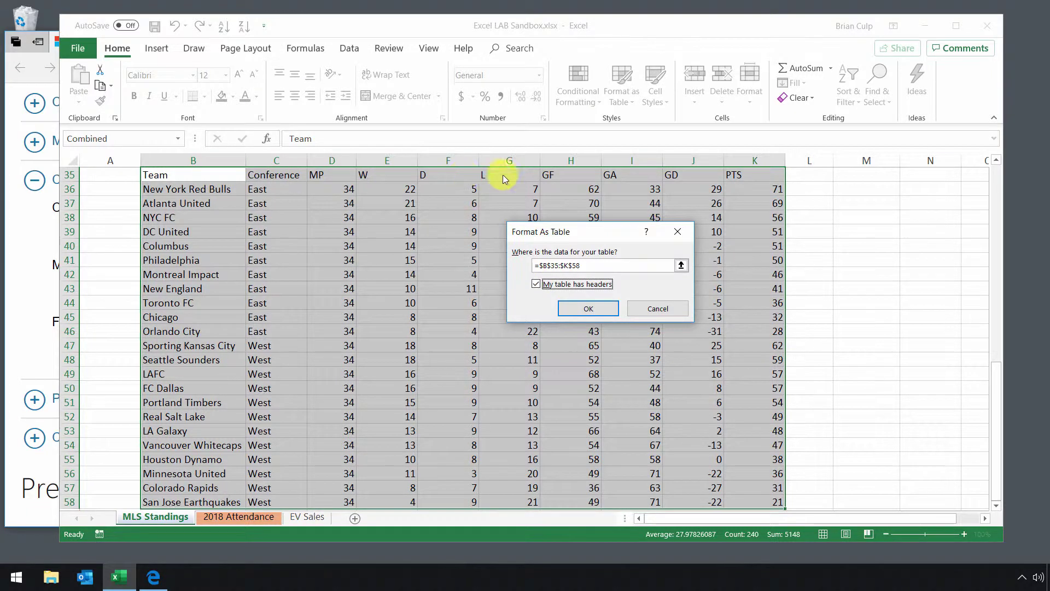
left_click(588, 308)
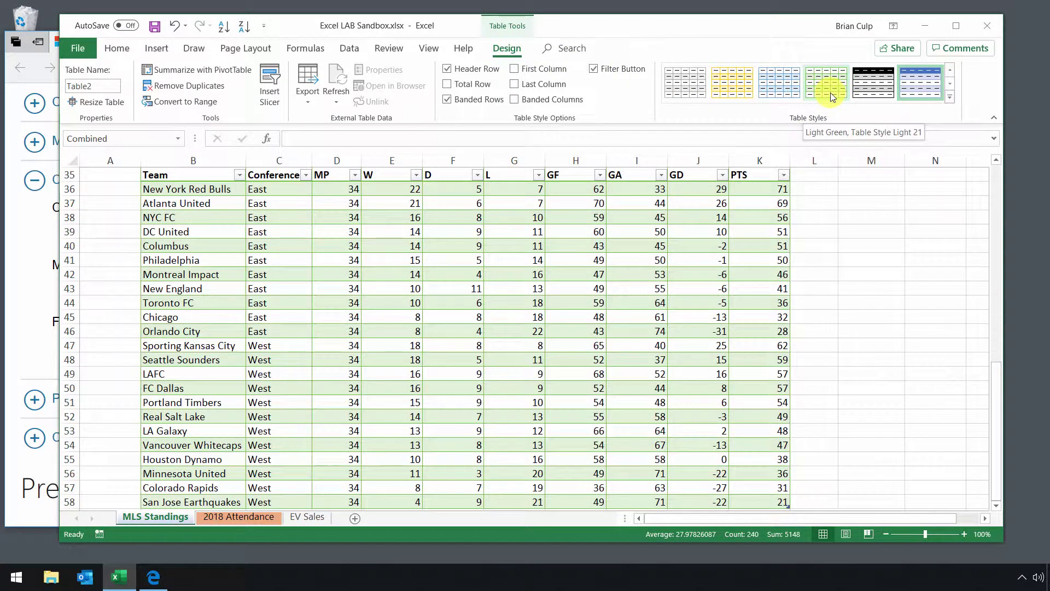
left_click(830, 93)
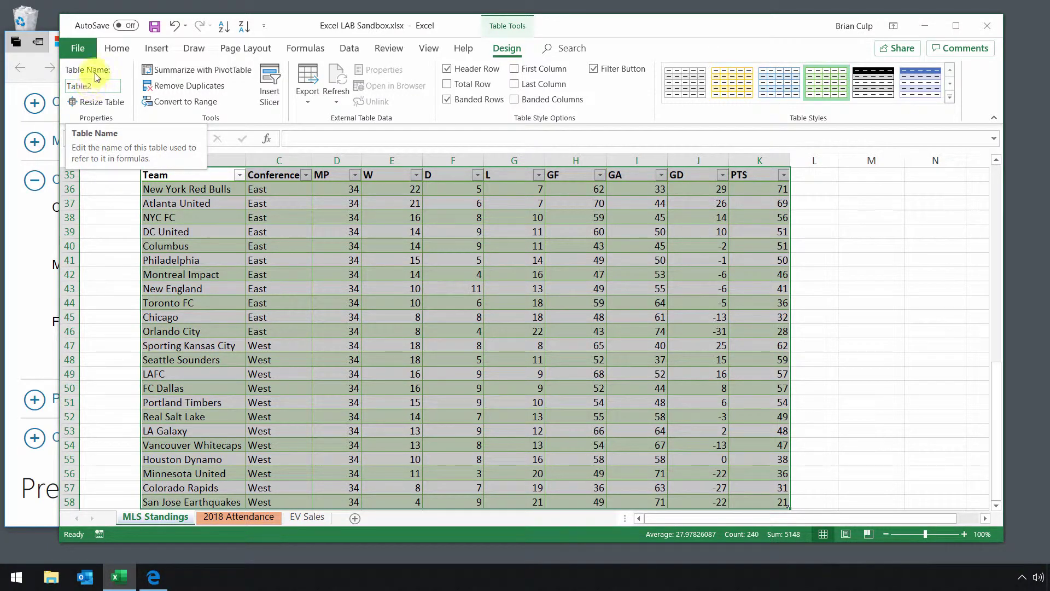
Step: Try to rename the new table as MLS Table
left_click(80, 88)
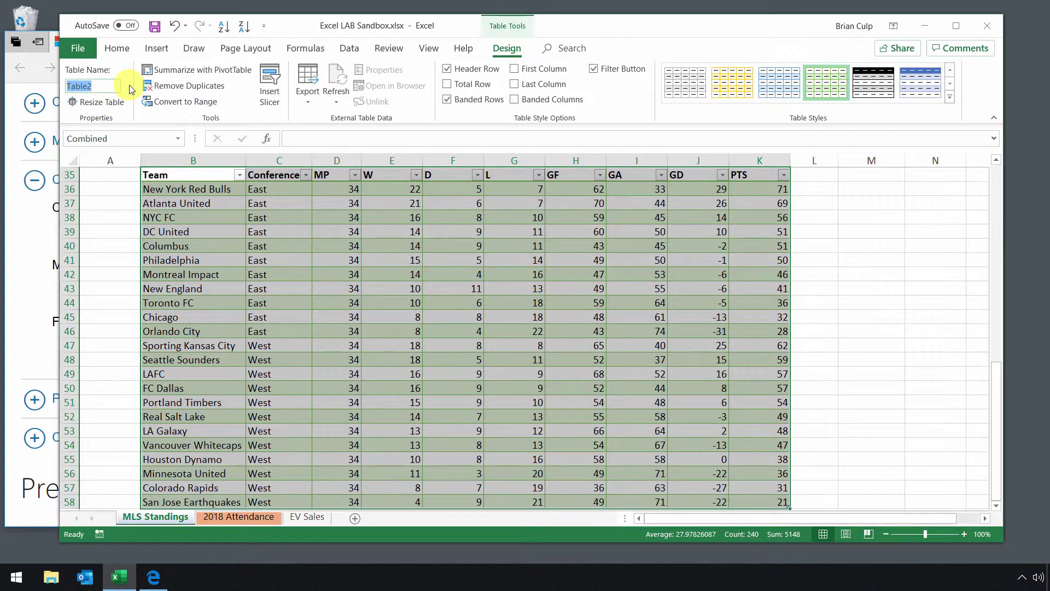
type("MLS Table")
key("Return")
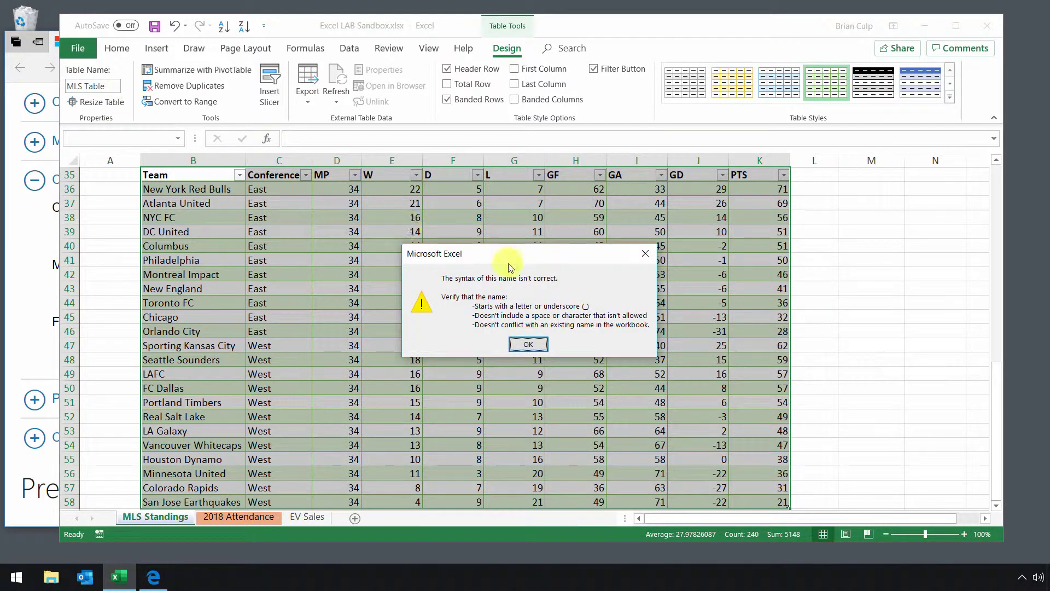
left_click(537, 343)
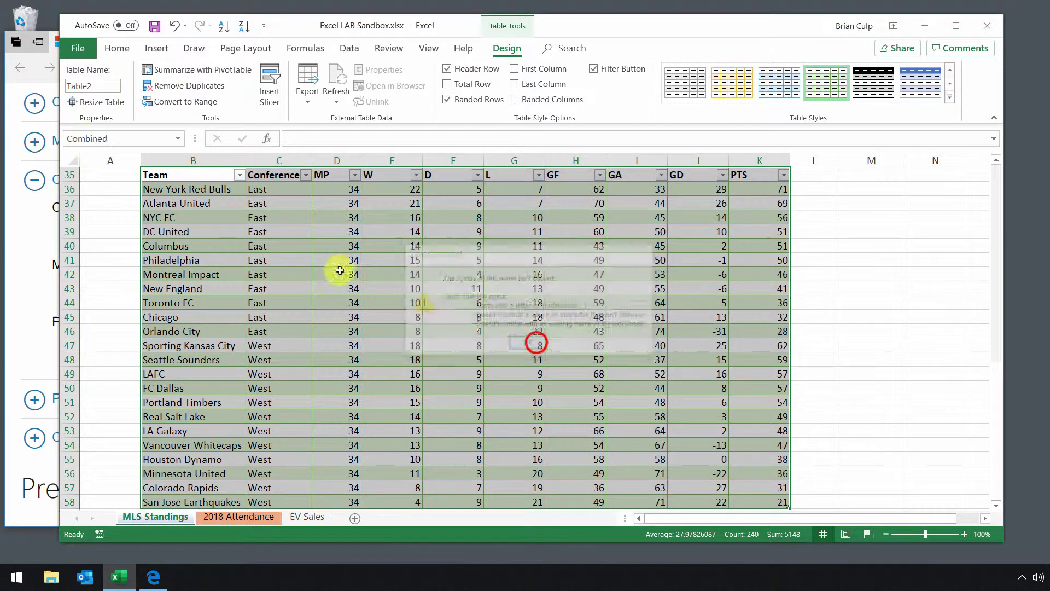
Step: Rename the table as MLS_table
left_click(112, 86)
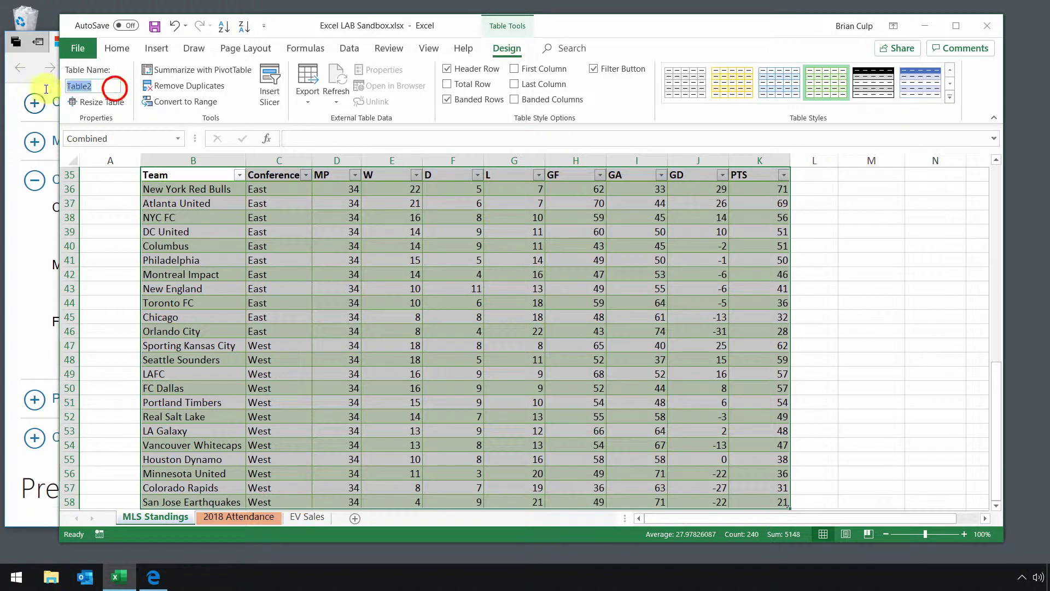
type("MLS_")
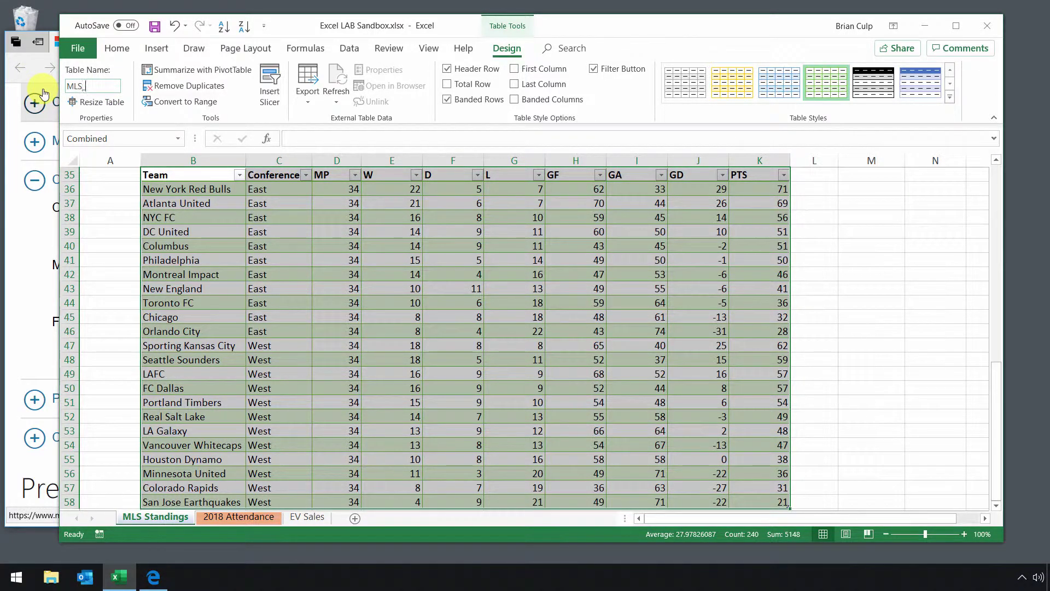
type("table")
key("Return")
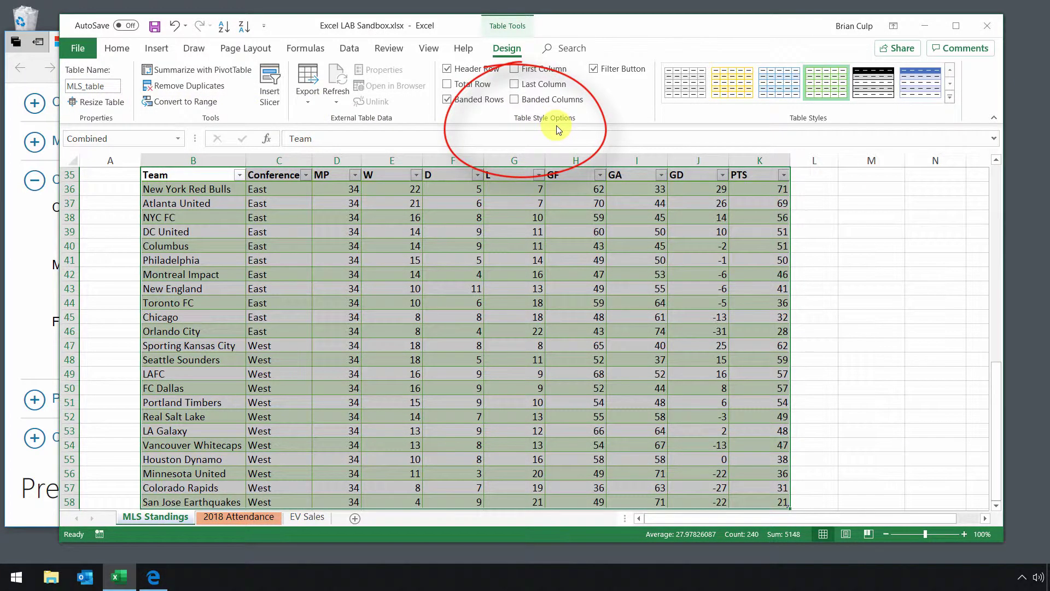
Step: Add a total row to the table and set its W column summary to Max
left_click(448, 84)
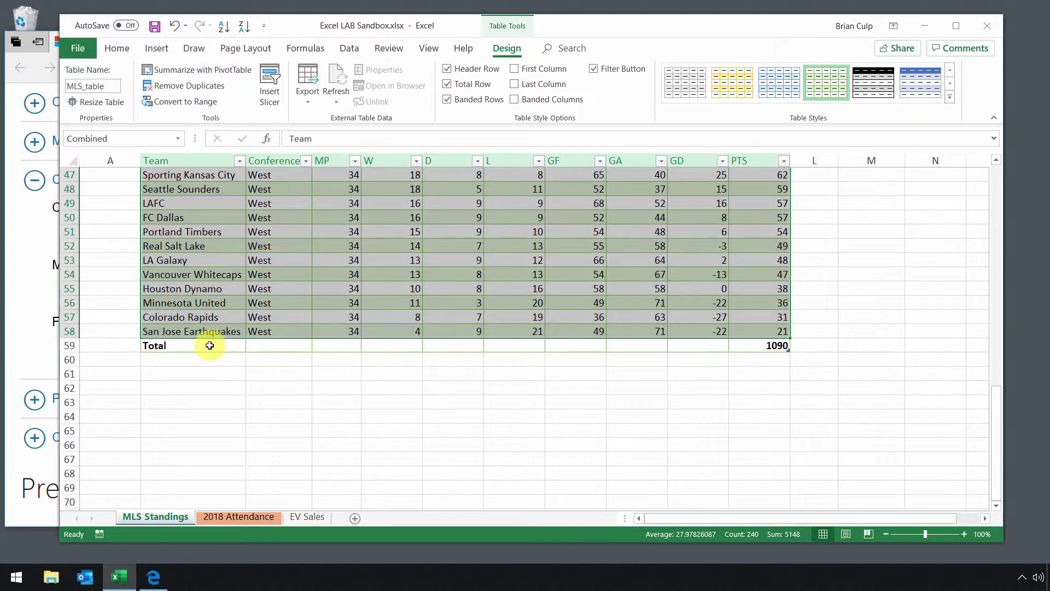
left_click(288, 346)
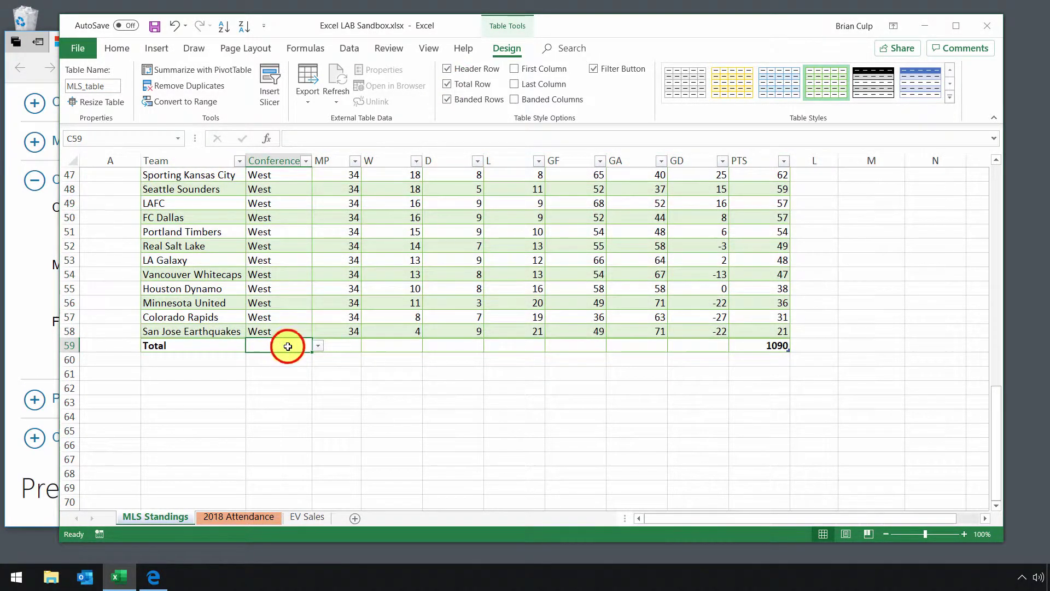
left_click(336, 346)
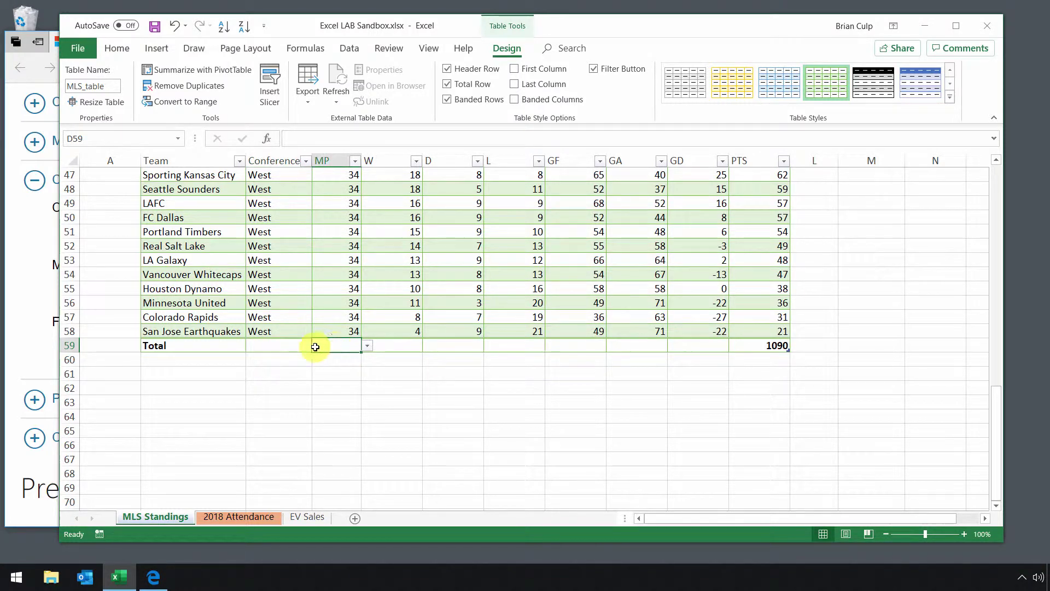
left_click(399, 346)
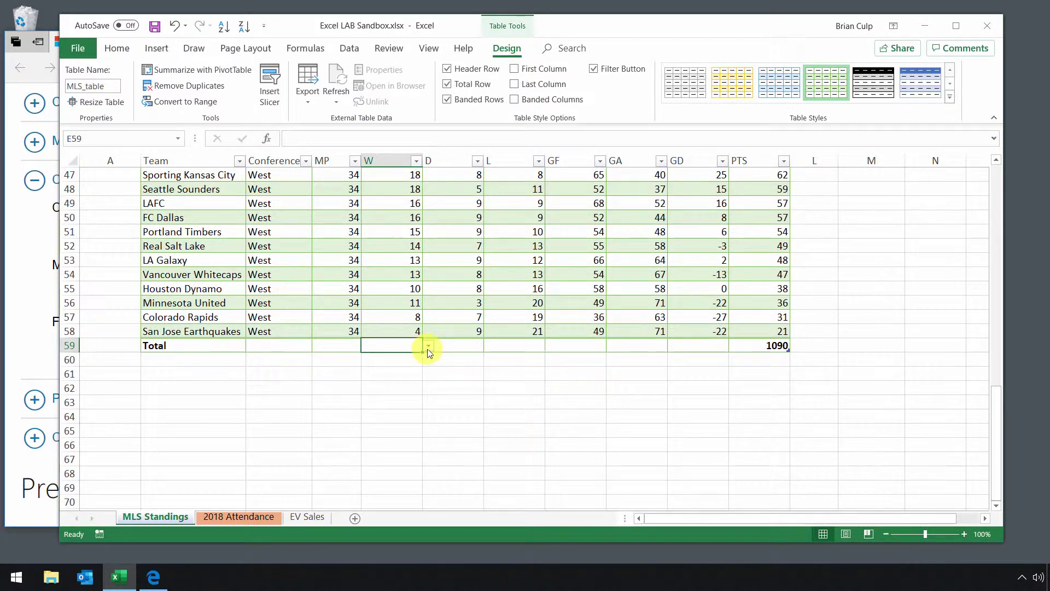
left_click(427, 347)
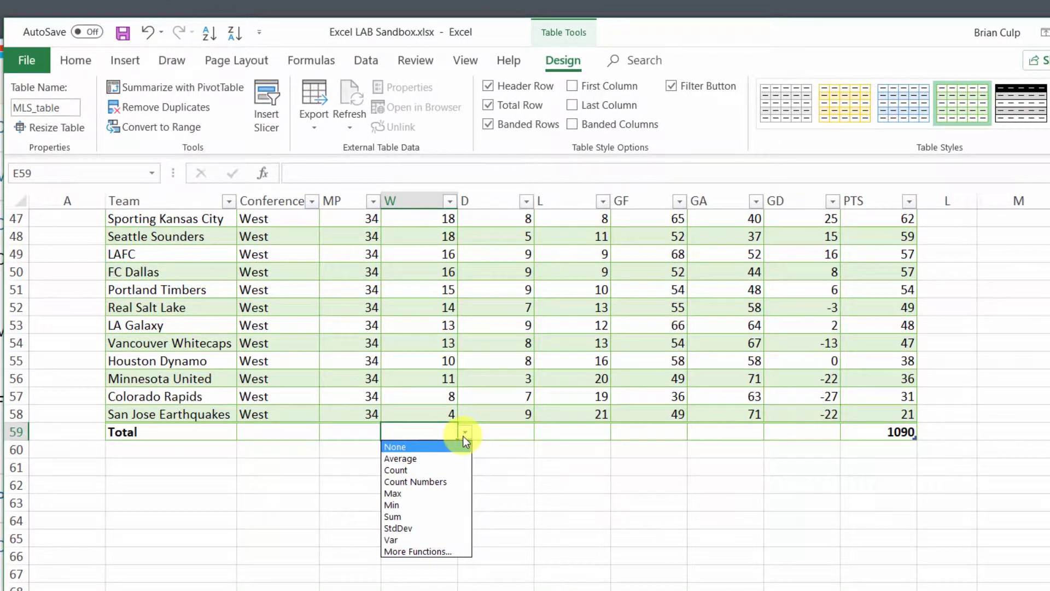
left_click(431, 491)
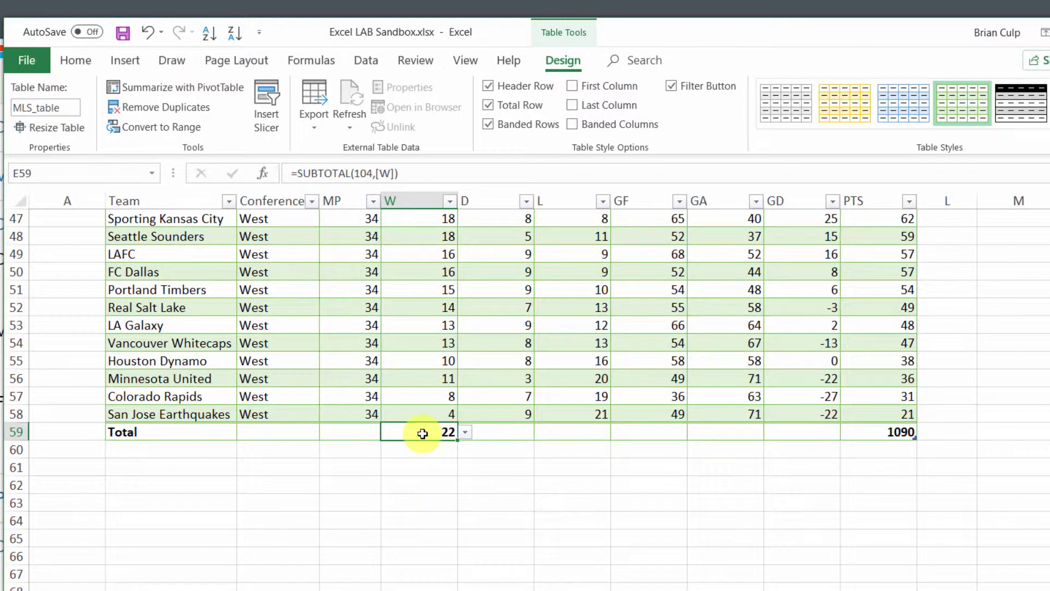
Step: Set the D column summary in the total row to Max
left_click(508, 433)
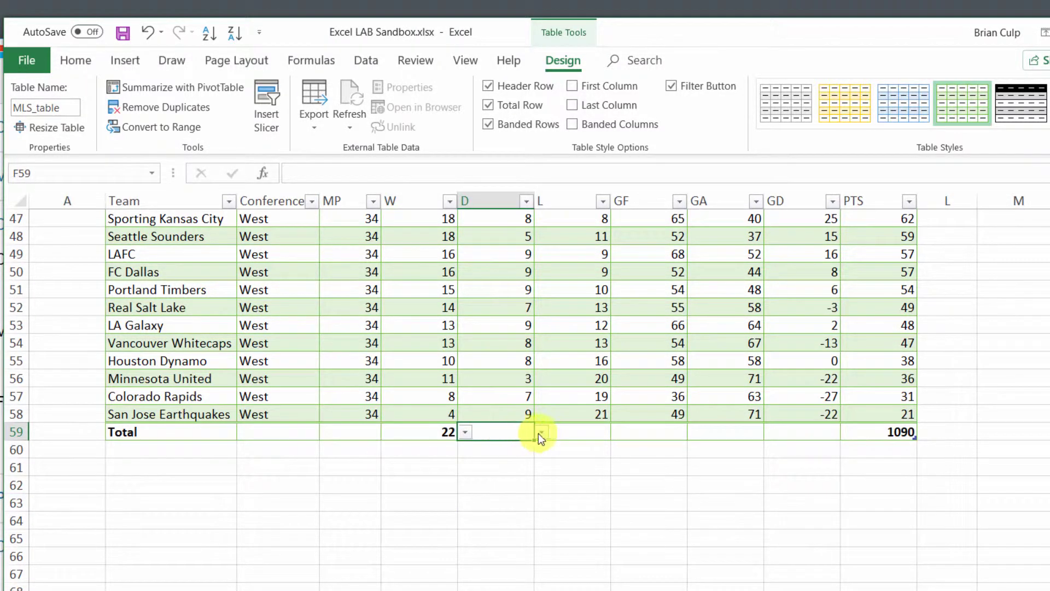
left_click(542, 432)
left_click(504, 493)
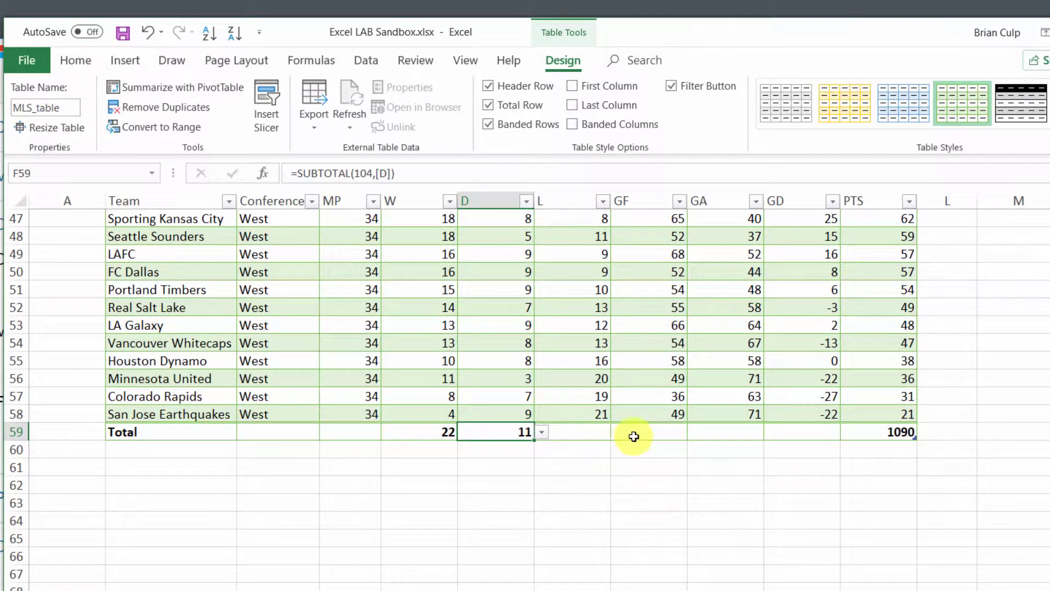
Step: Set the GA column summary in the total row to Average
left_click(730, 434)
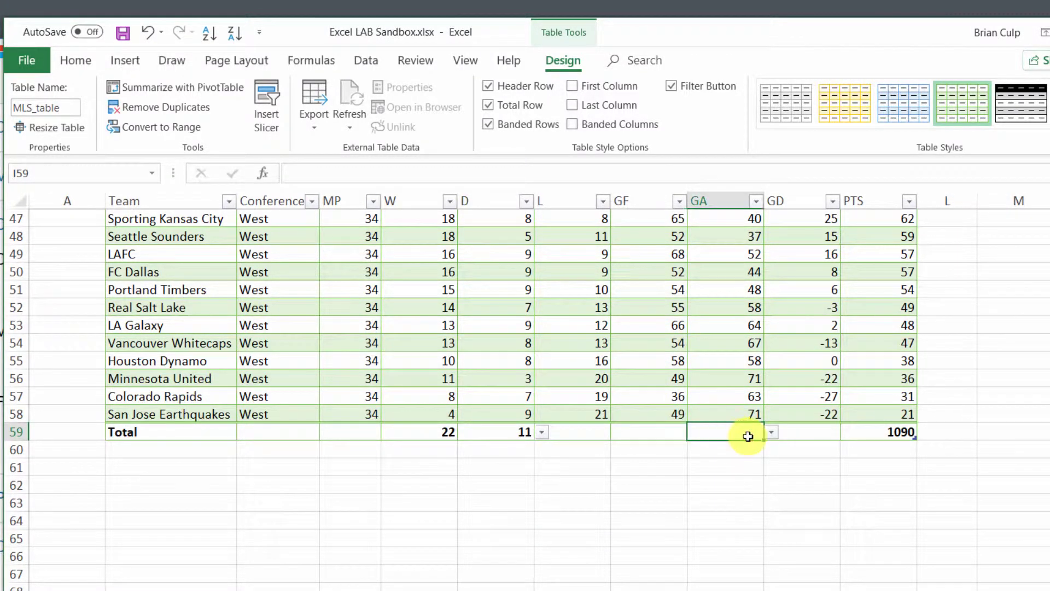
left_click(772, 433)
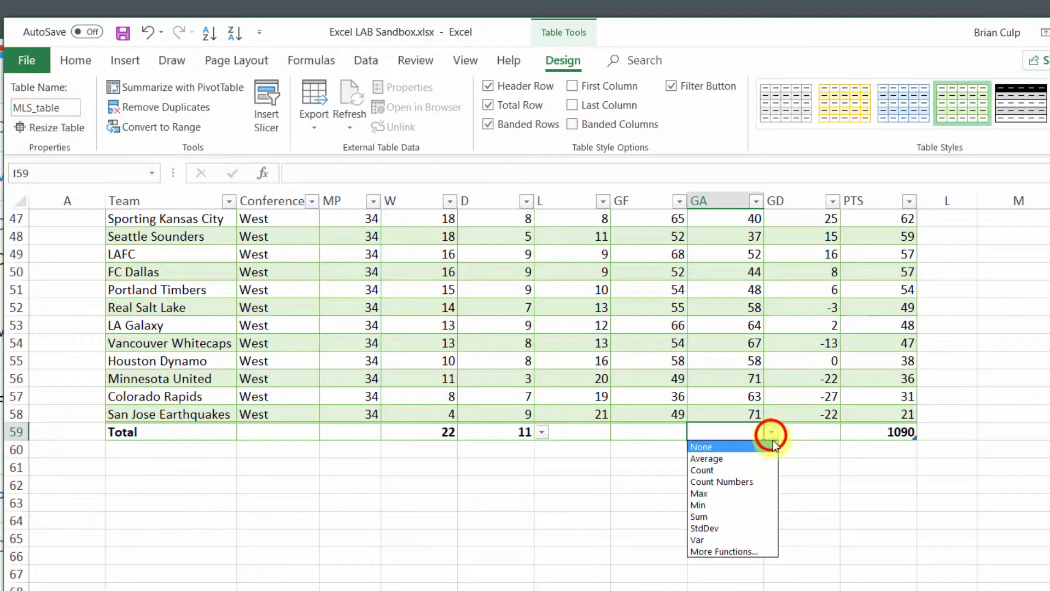
left_click(754, 459)
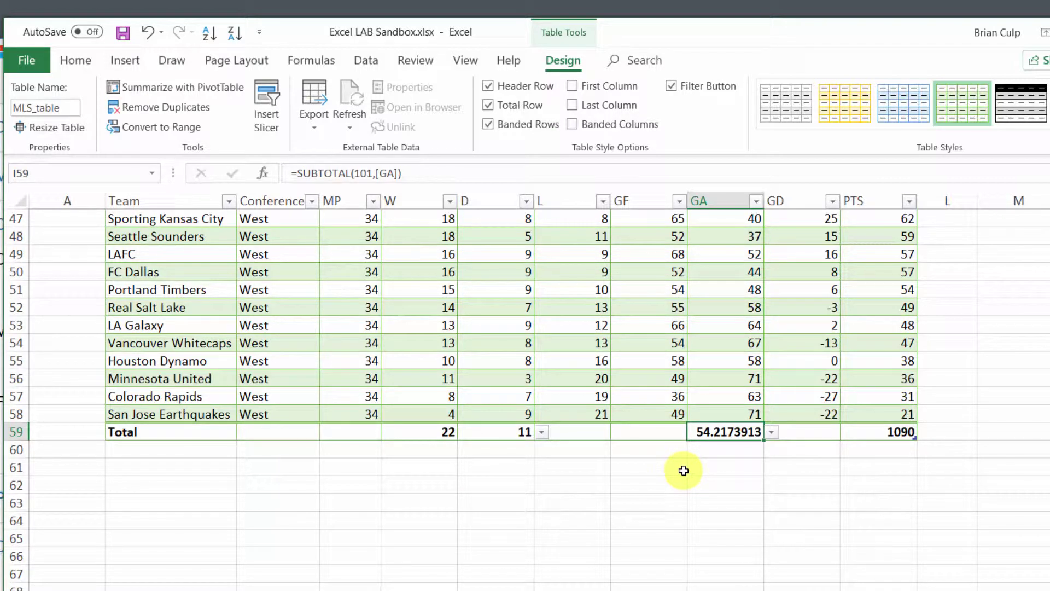
Step: Try extending the table by one column into column L, undo it, and view the Resize Table range without changing it
scroll(470, 503, "up", 1)
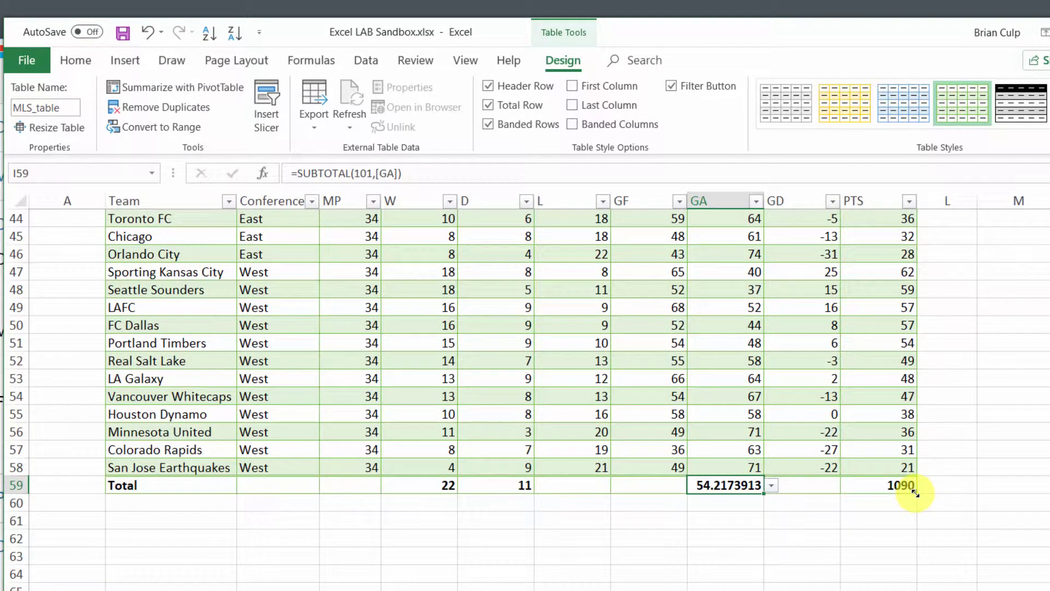
left_click_drag(916, 493, 969, 490)
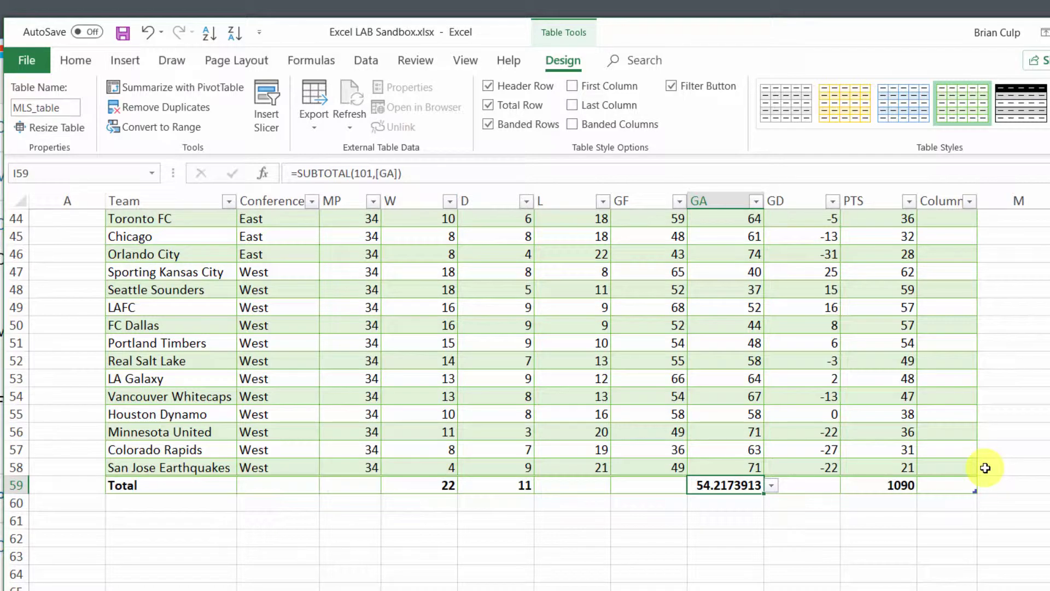
key("ctrl+z")
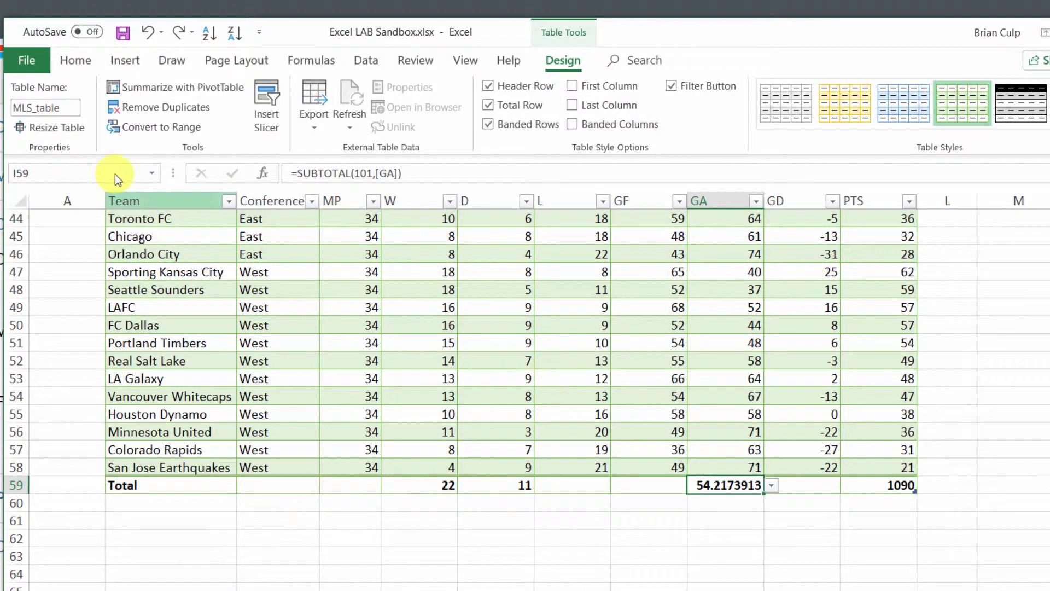
left_click(62, 131)
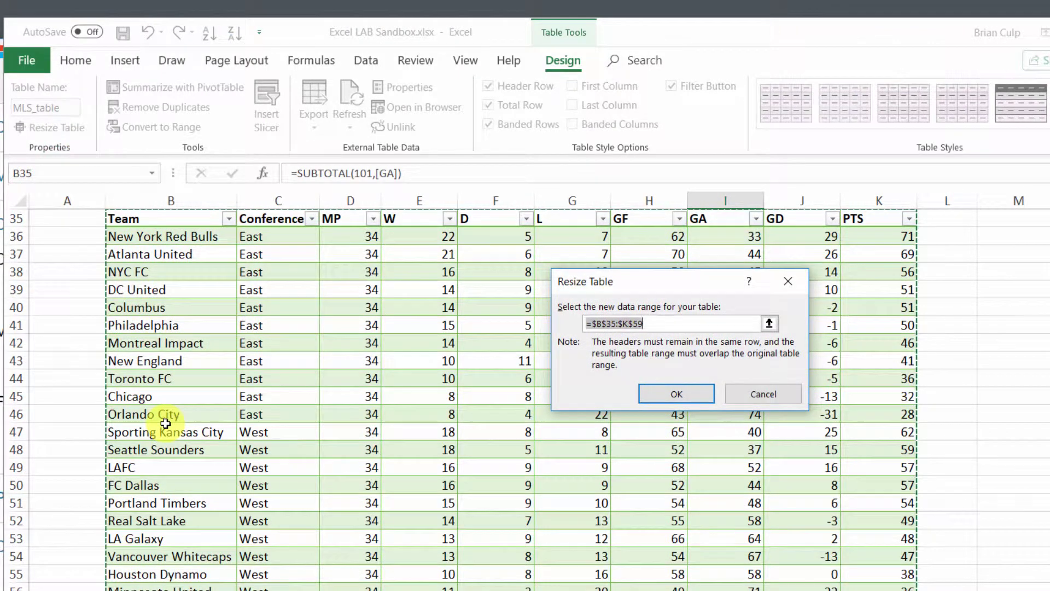
left_click(765, 397)
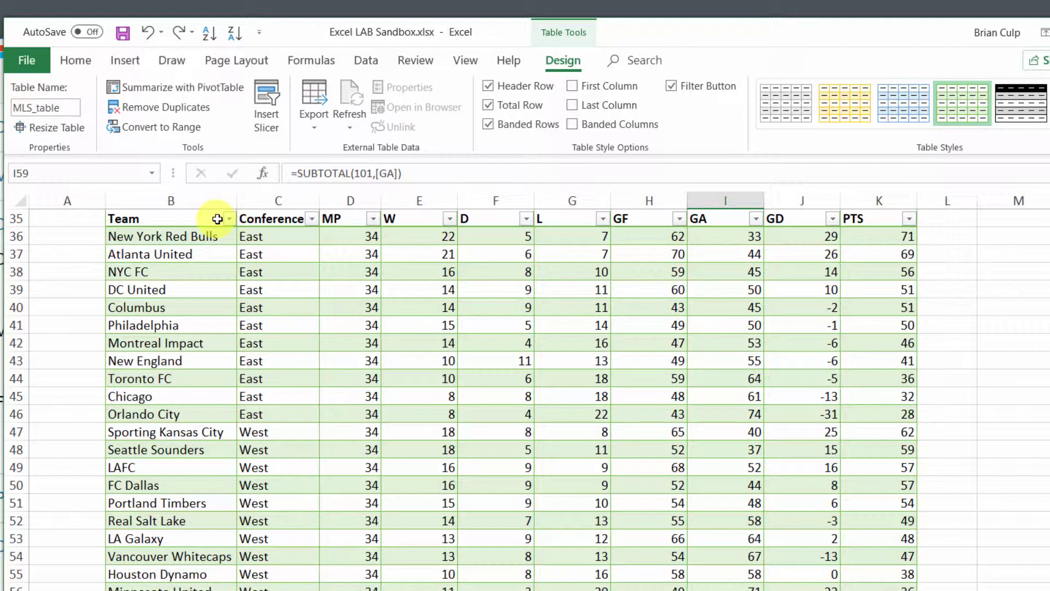
Step: Filter the table's Conference column to show only East
left_click(311, 220)
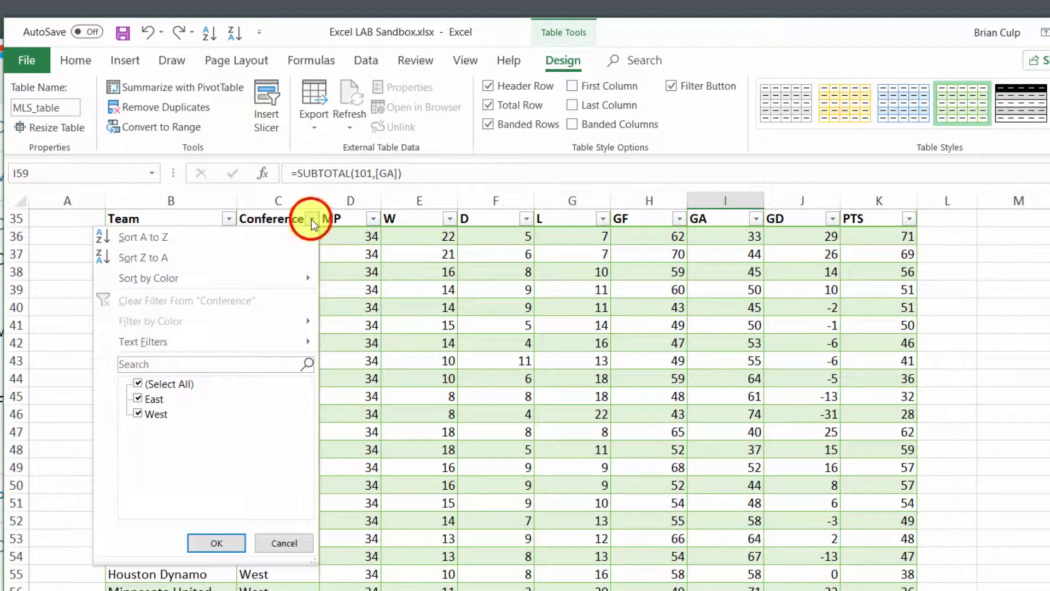
left_click(138, 383)
left_click(138, 398)
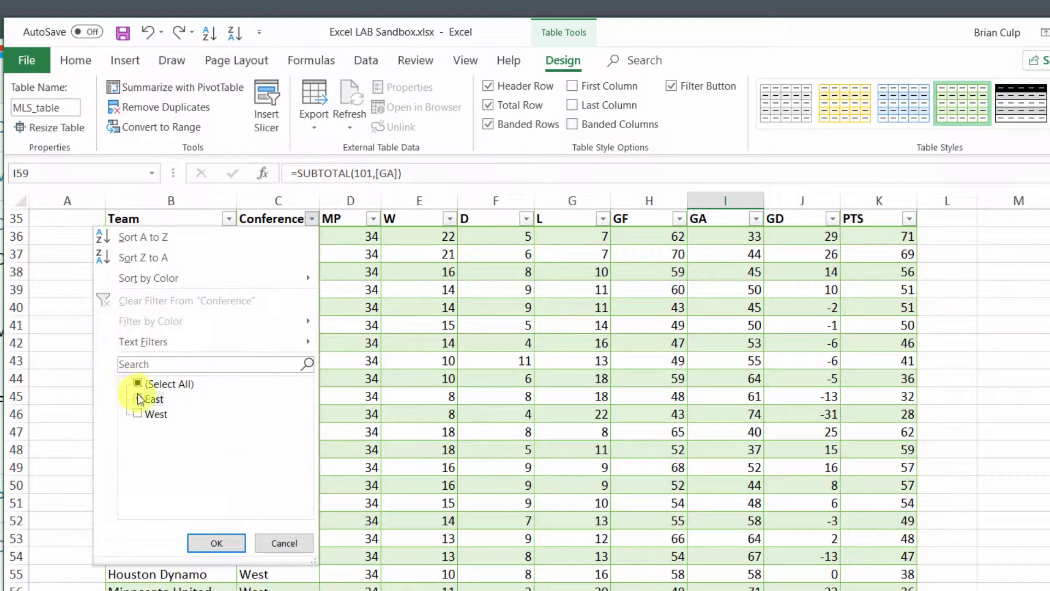
left_click(210, 543)
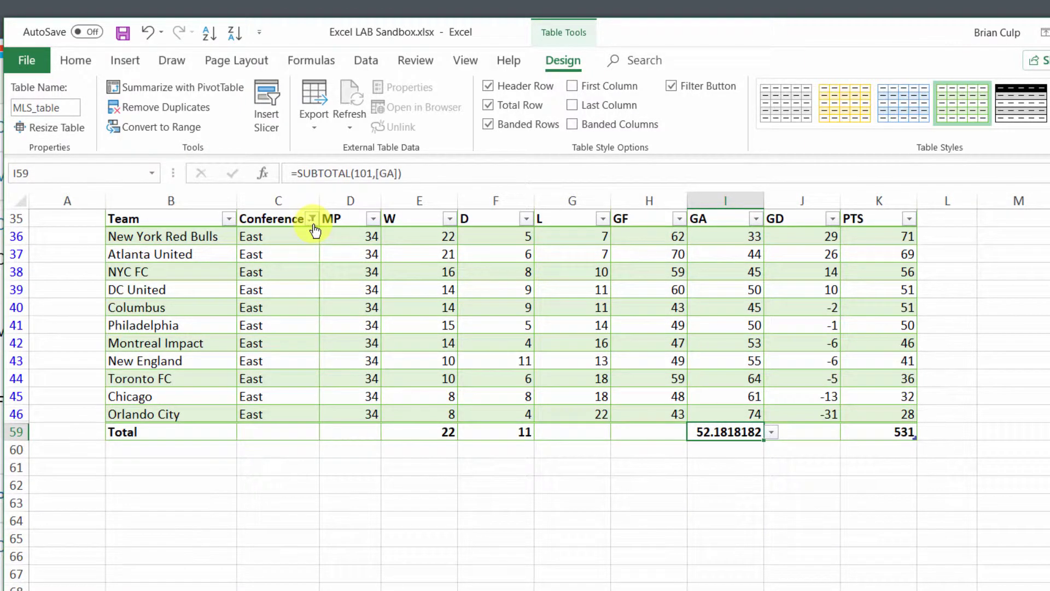
mouse_move(315, 228)
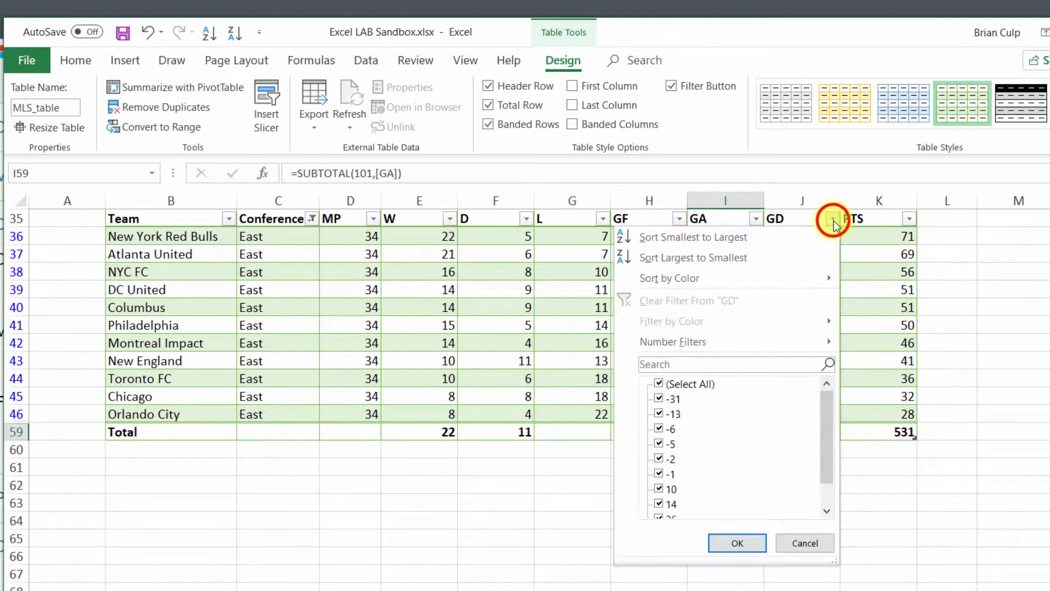
Step: Filter the GD column with a number filter for values greater than 0
left_click(832, 219)
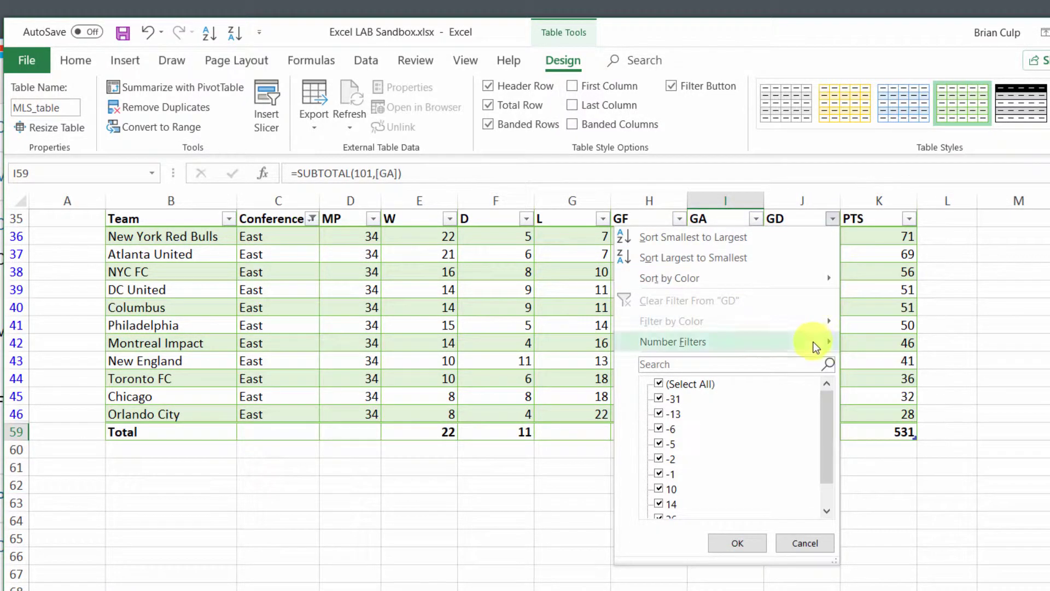
mouse_move(832, 341)
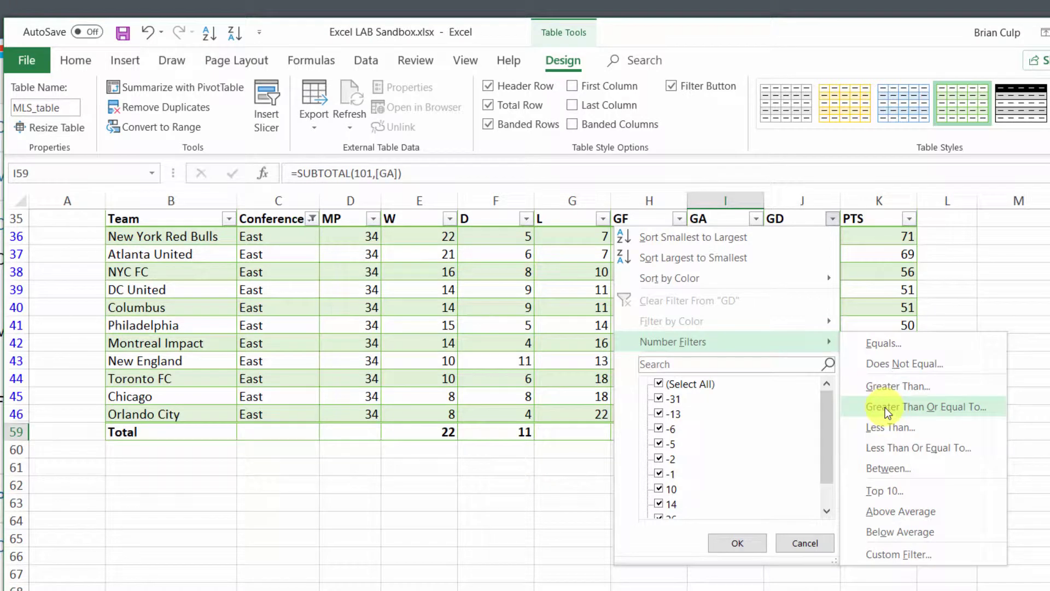
left_click(884, 391)
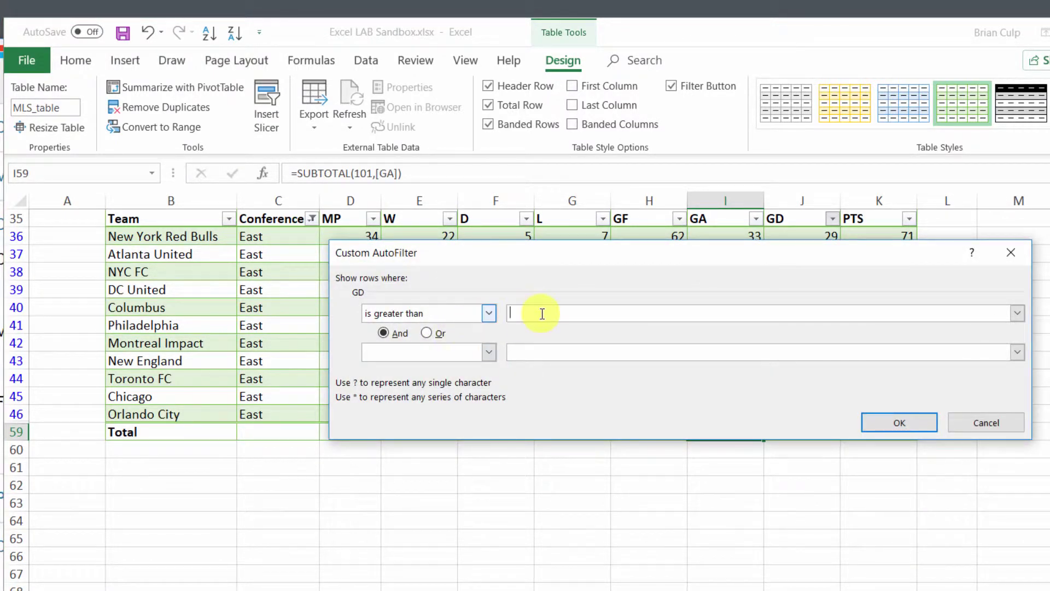
type("0")
left_click(881, 422)
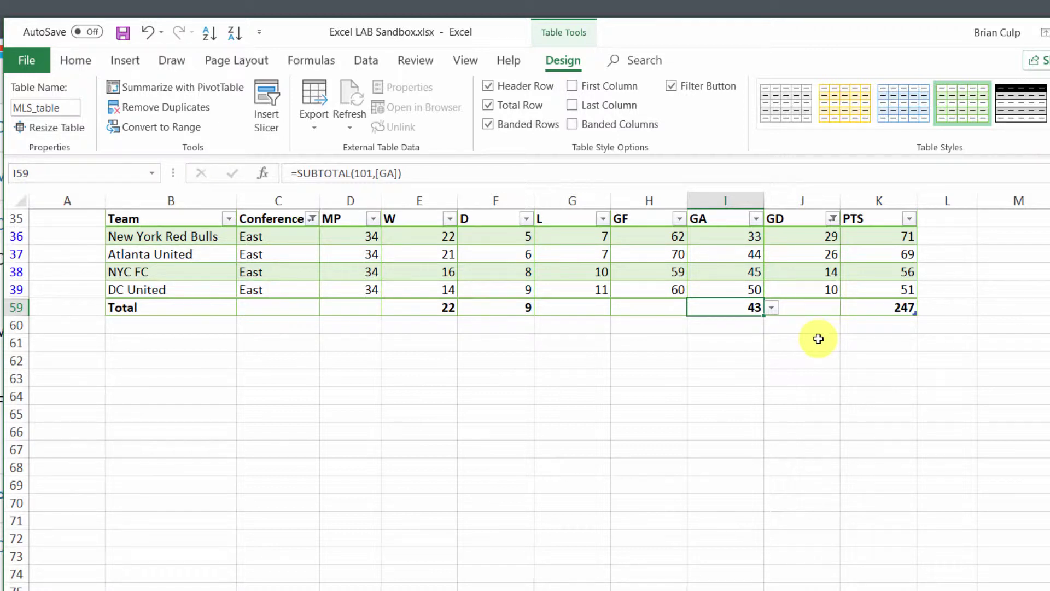
Step: Clear the filters from the GD and Conference columns
left_click(832, 219)
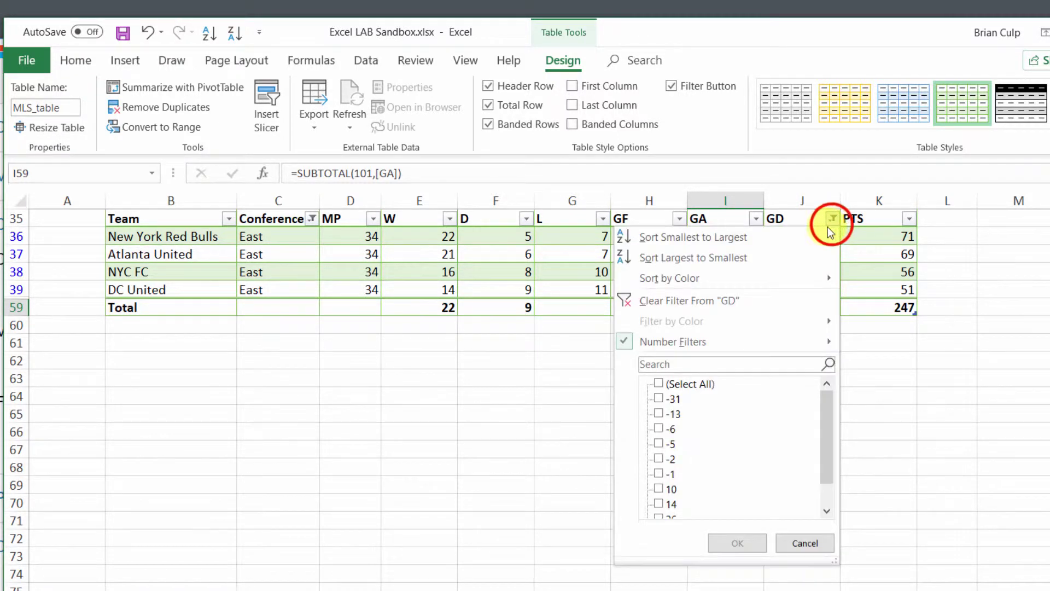
left_click(724, 301)
left_click(310, 219)
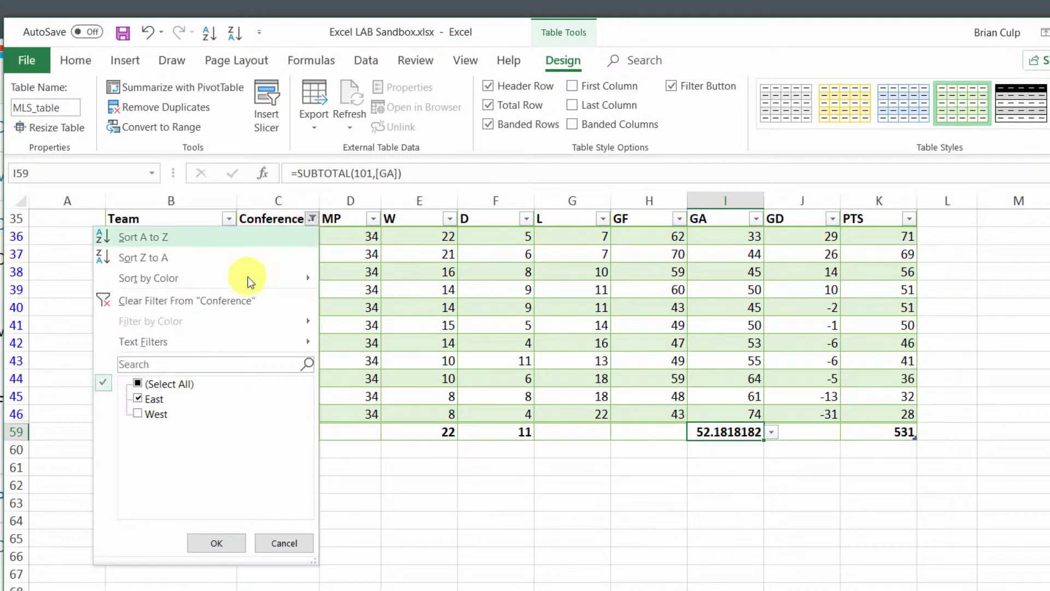
left_click(215, 297)
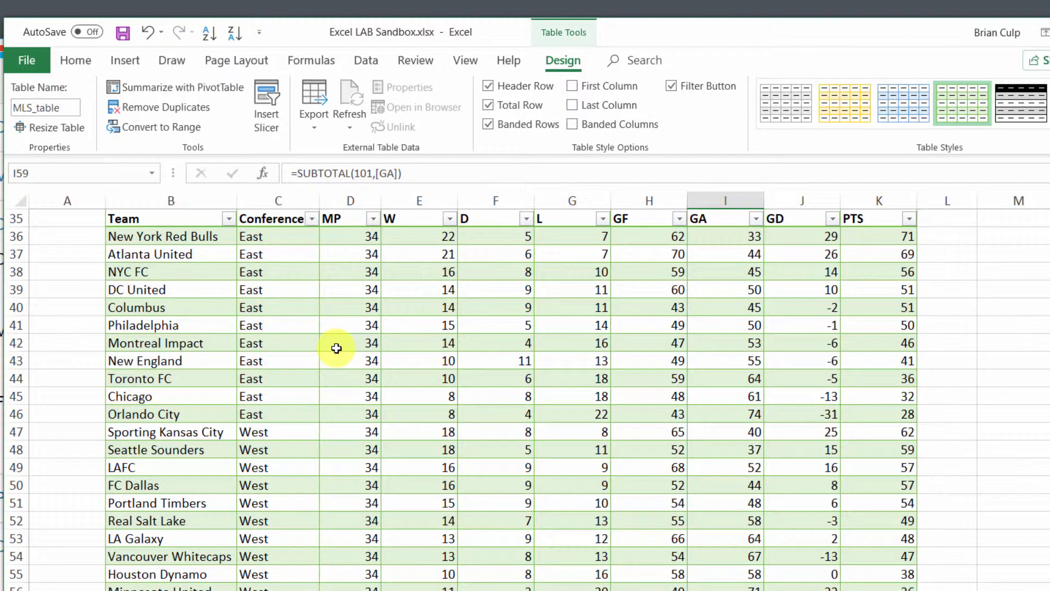
Step: Select the named range Combined and remove the total row from the table
scroll(335, 350, "down", 1)
scroll(335, 349, "up", 1)
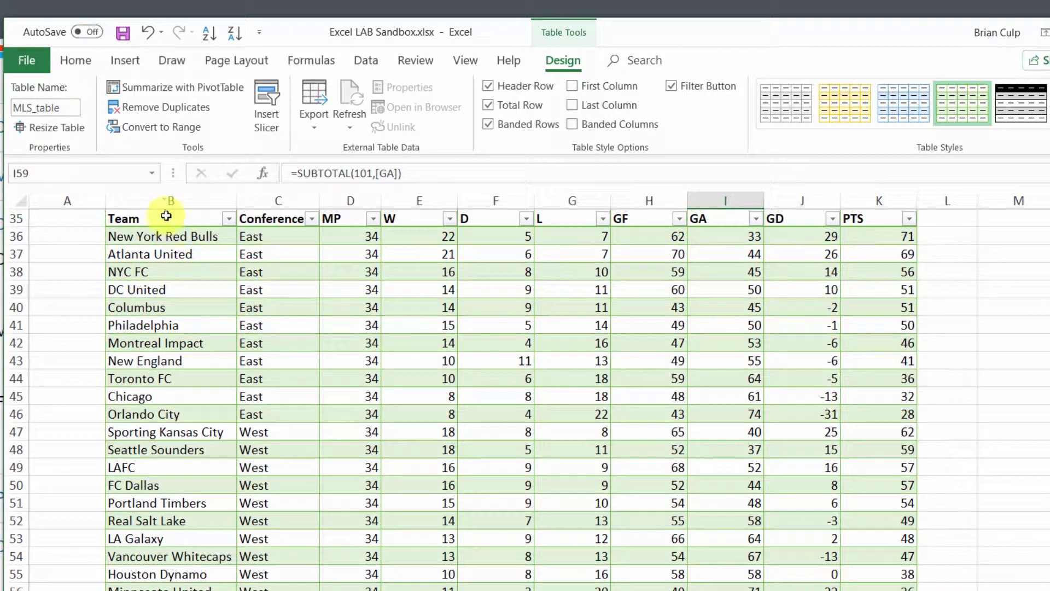
left_click(152, 174)
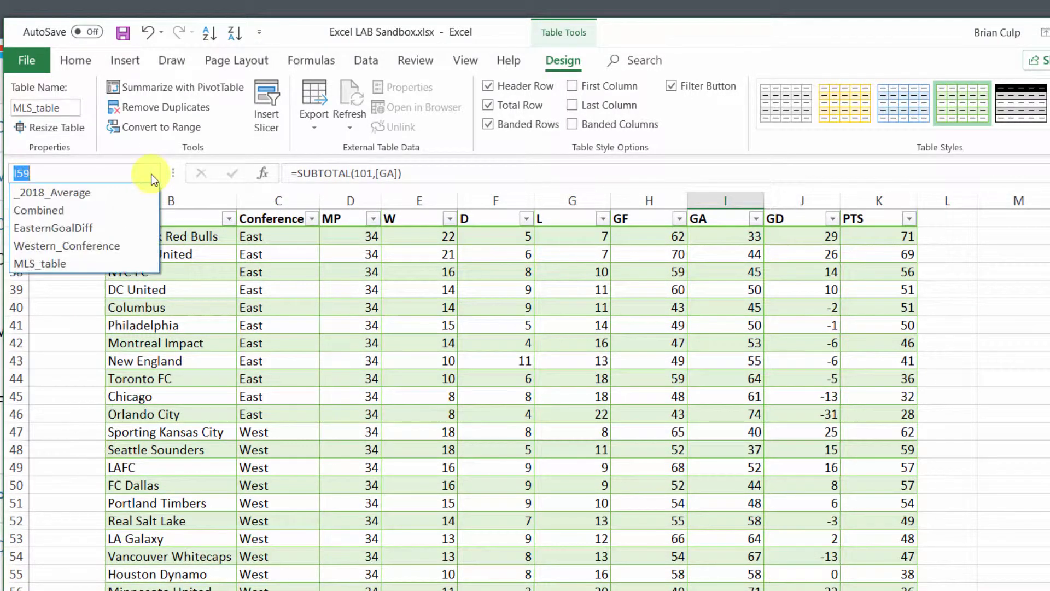
left_click(99, 206)
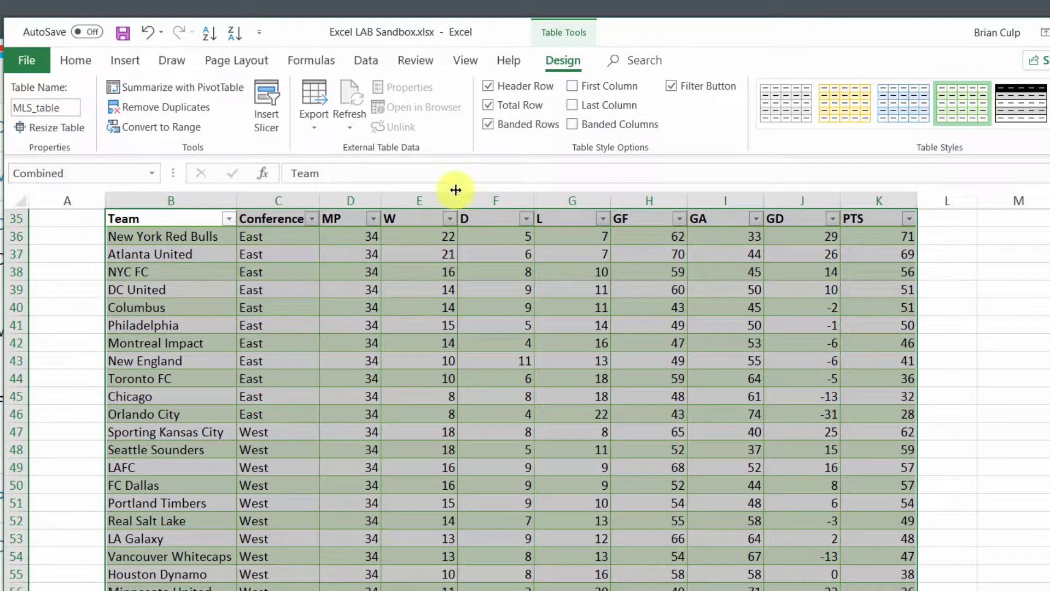
left_click(488, 104)
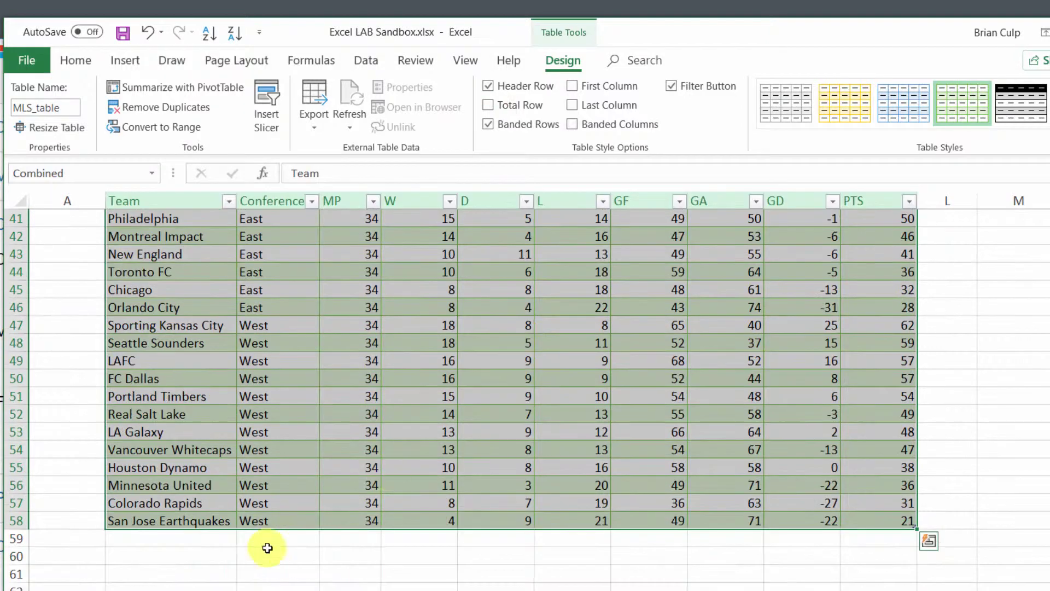
Step: Convert the MLS_table table to a normal range and deselect it
scroll(394, 506, "up", 2)
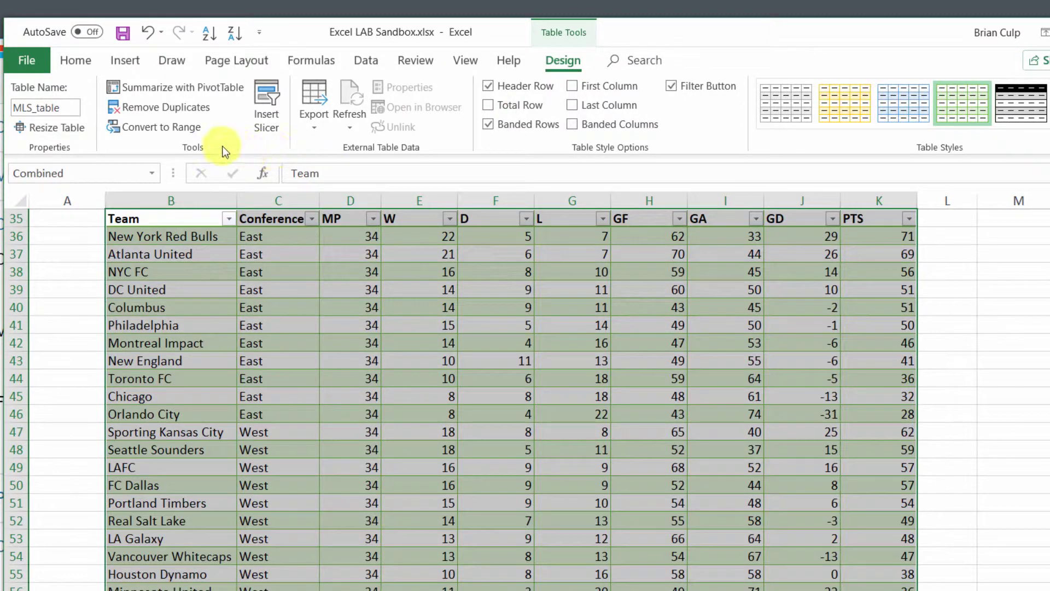
left_click(186, 129)
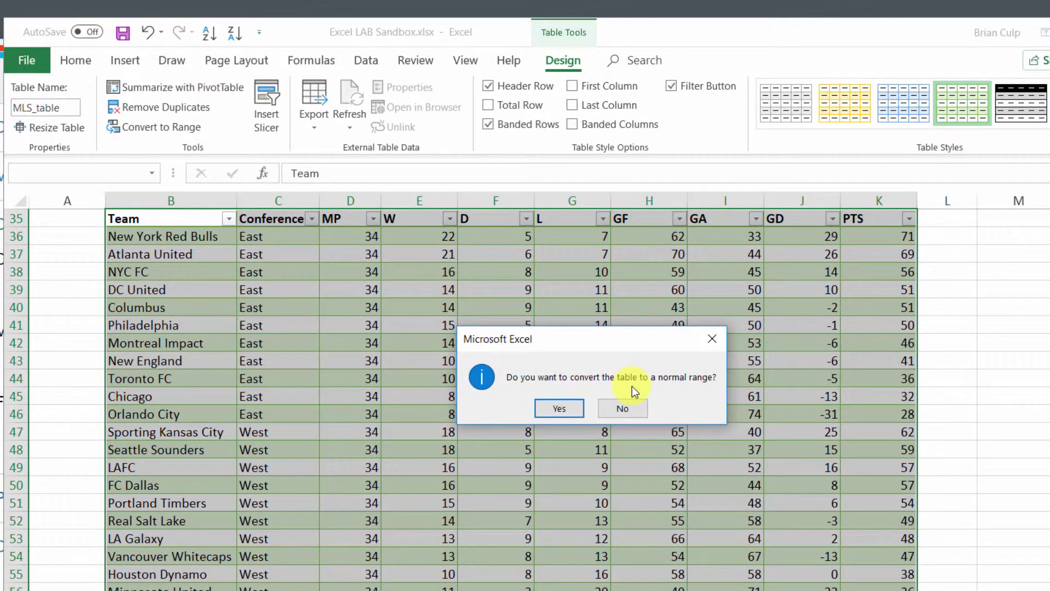
left_click(560, 408)
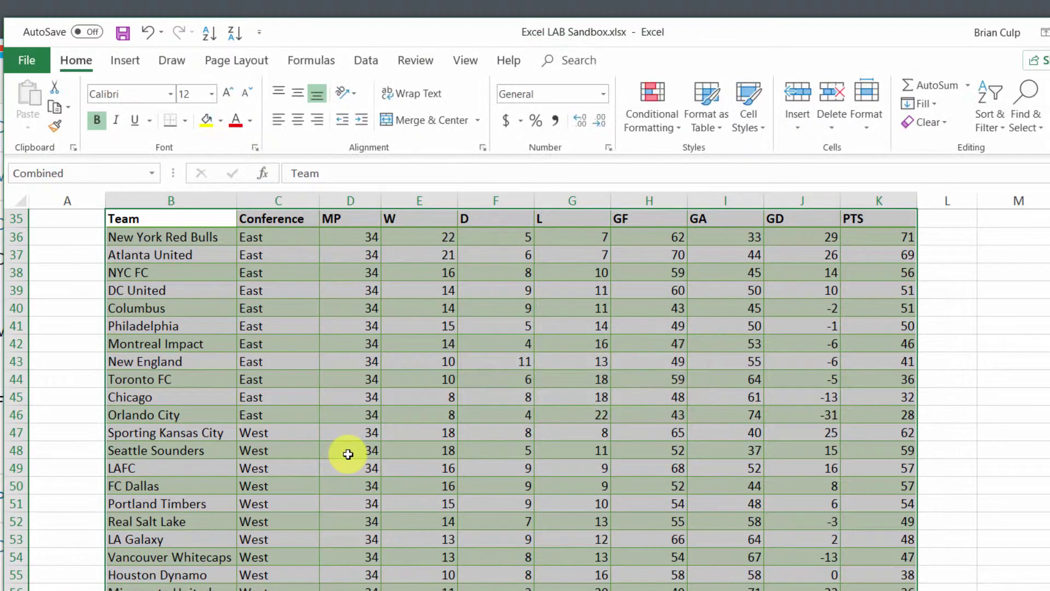
left_click(77, 254)
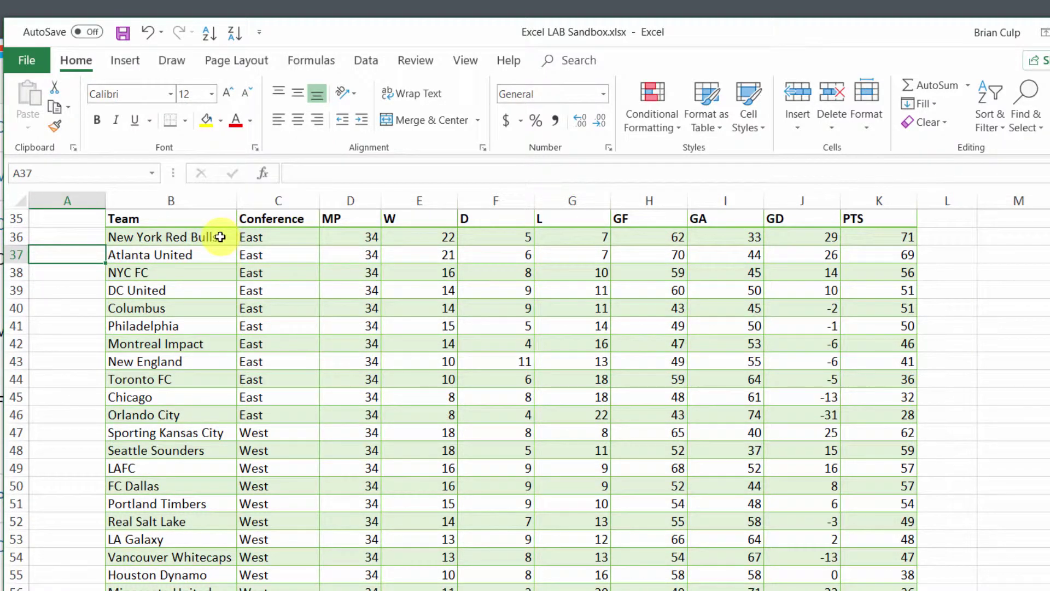
Step: Examine which insert options are offered for the Atlanta United cell in the normal range
left_click(944, 124)
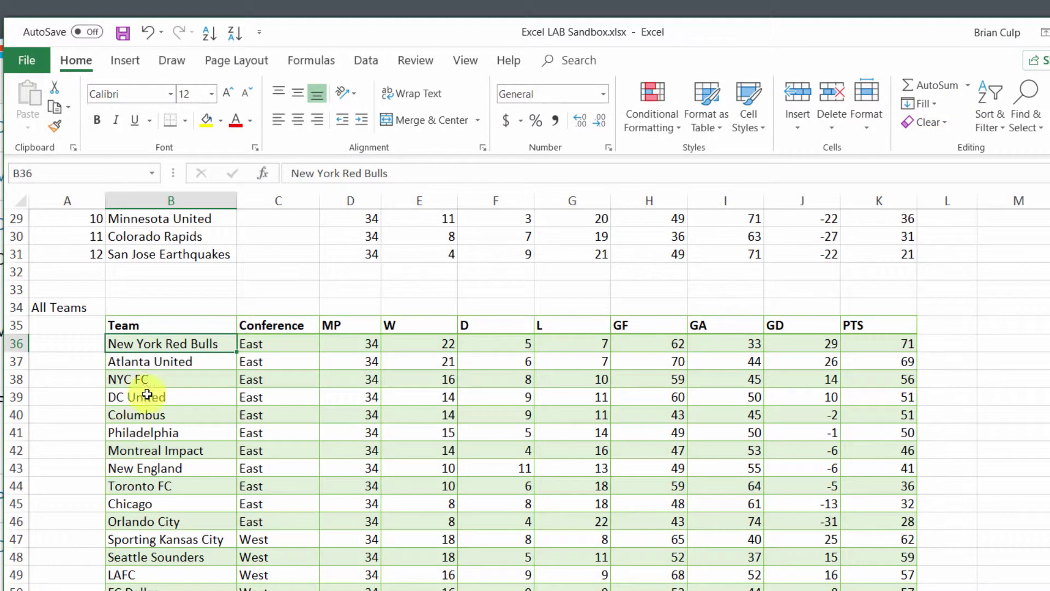
left_click(153, 359)
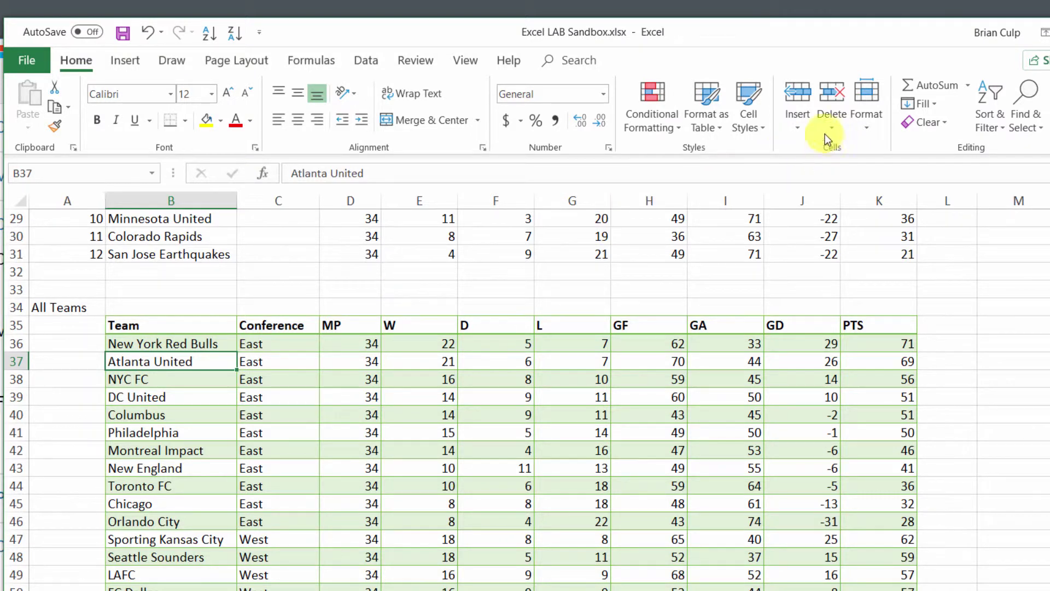
left_click(803, 126)
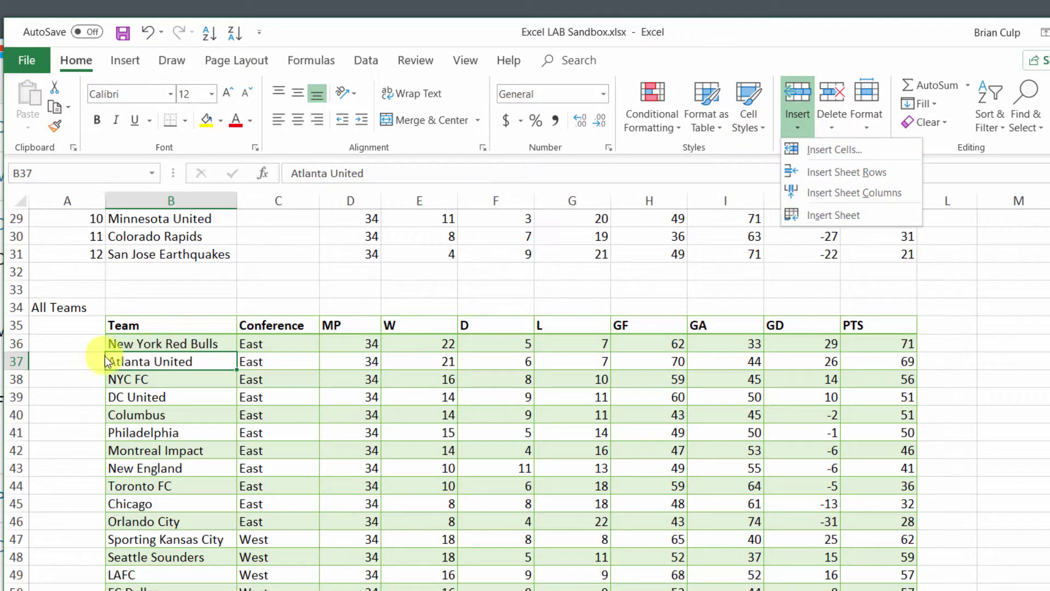
left_click(79, 170)
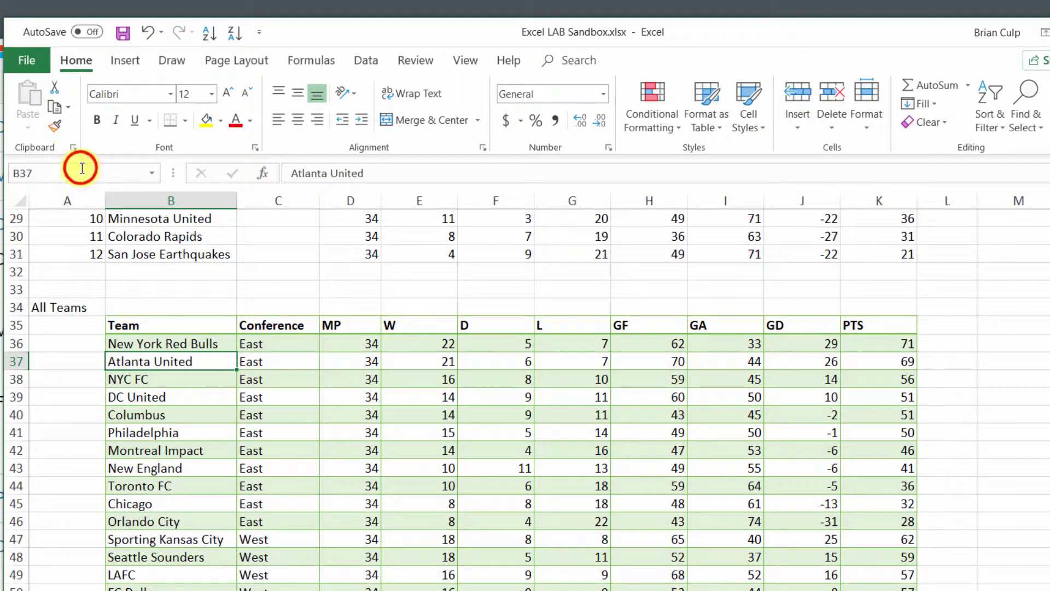
Step: Format the named range Combined as a table using the light style with a solid blue header row
left_click(152, 173)
left_click(90, 212)
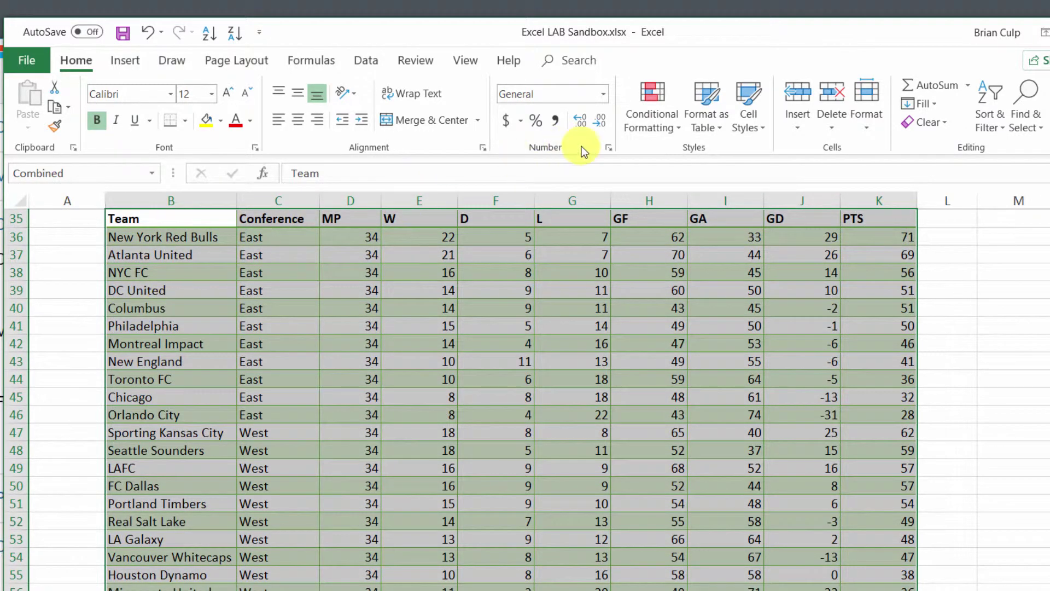
left_click(708, 127)
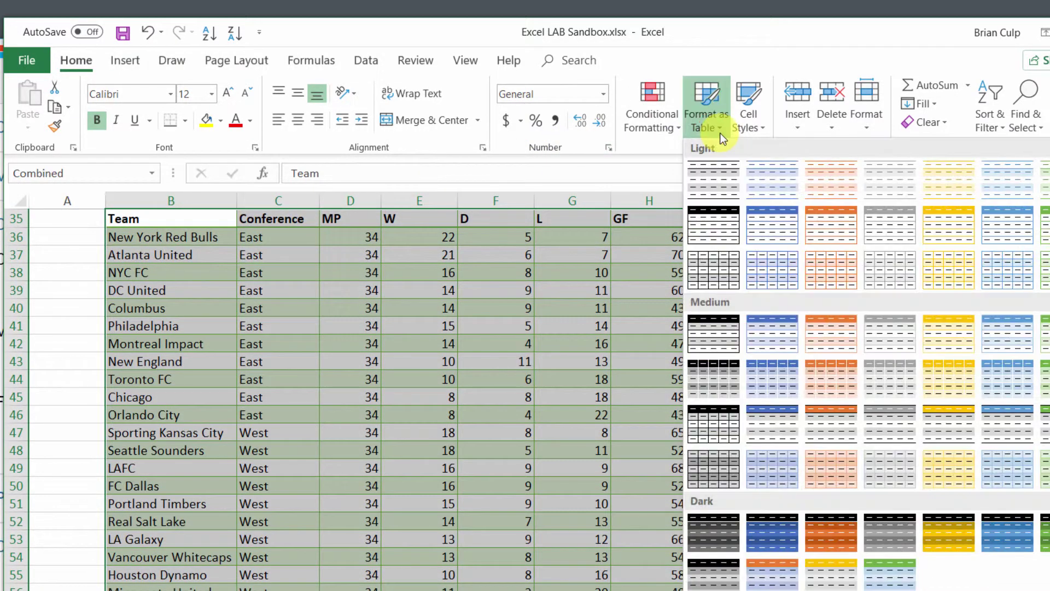
left_click(782, 223)
left_click(663, 385)
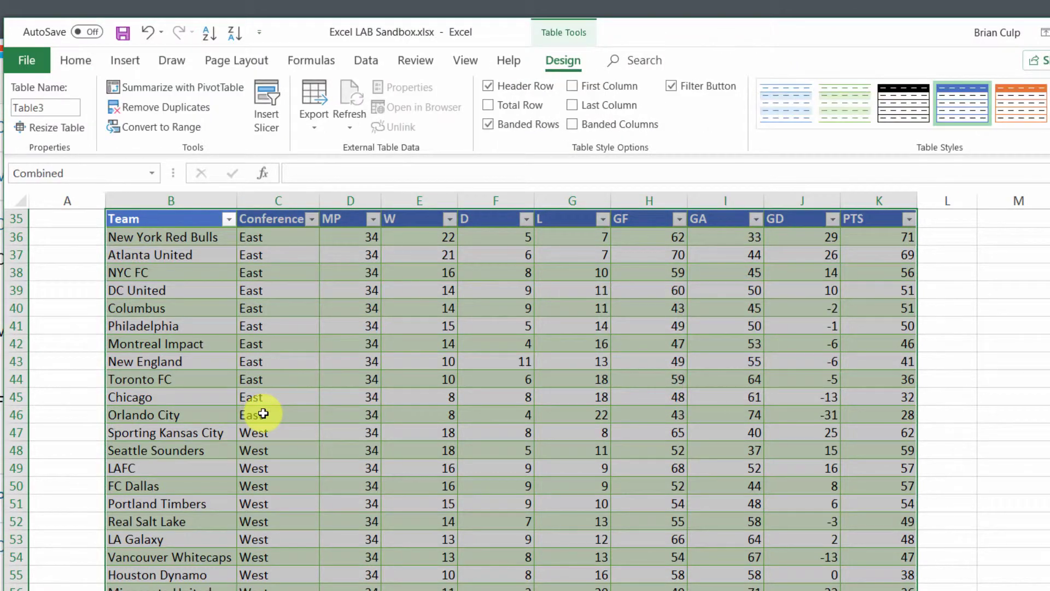
Step: Examine the table row and column insert options offered for the Atlanta United cell in the new table
left_click(186, 257)
left_click(76, 60)
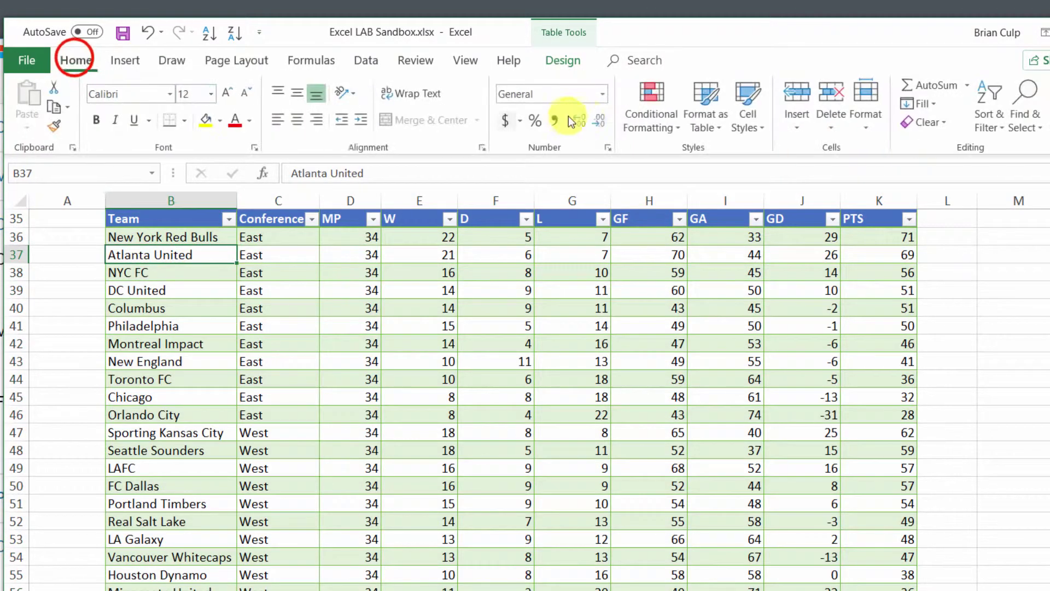
left_click(802, 127)
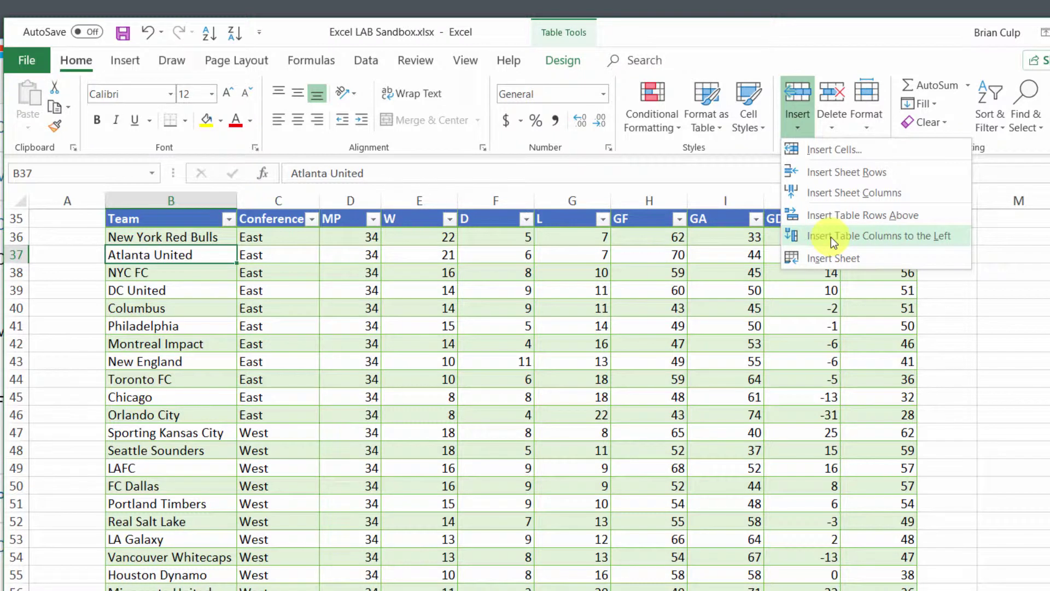
left_click(154, 330)
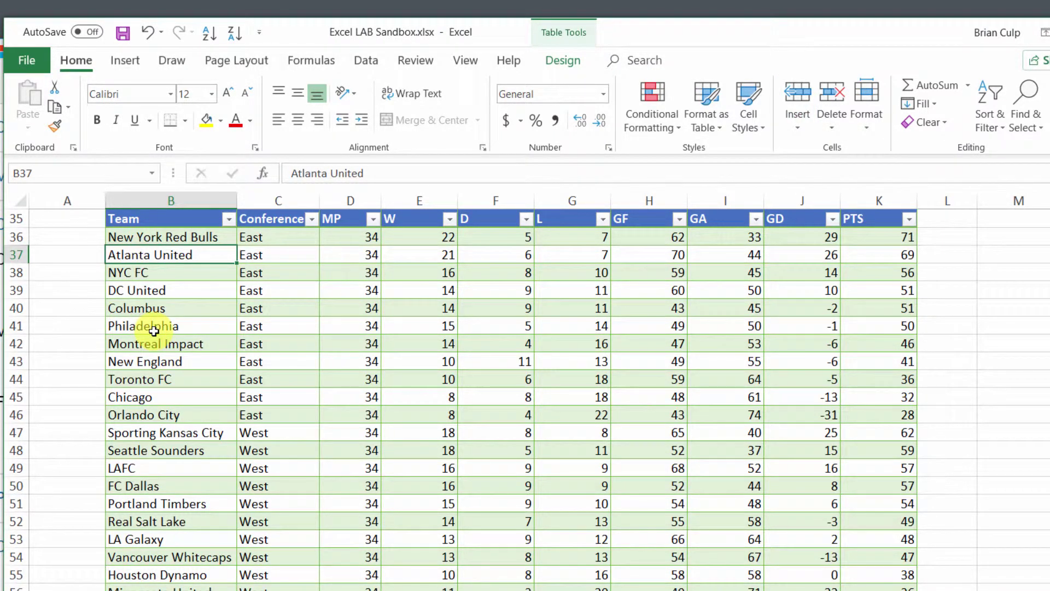
right_click(168, 255)
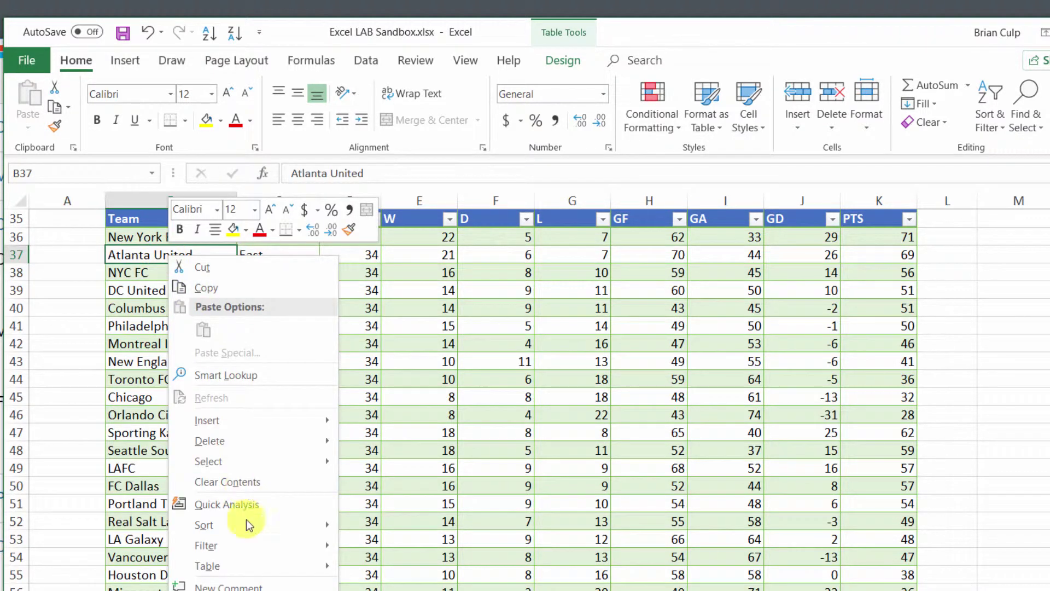
mouse_move(295, 418)
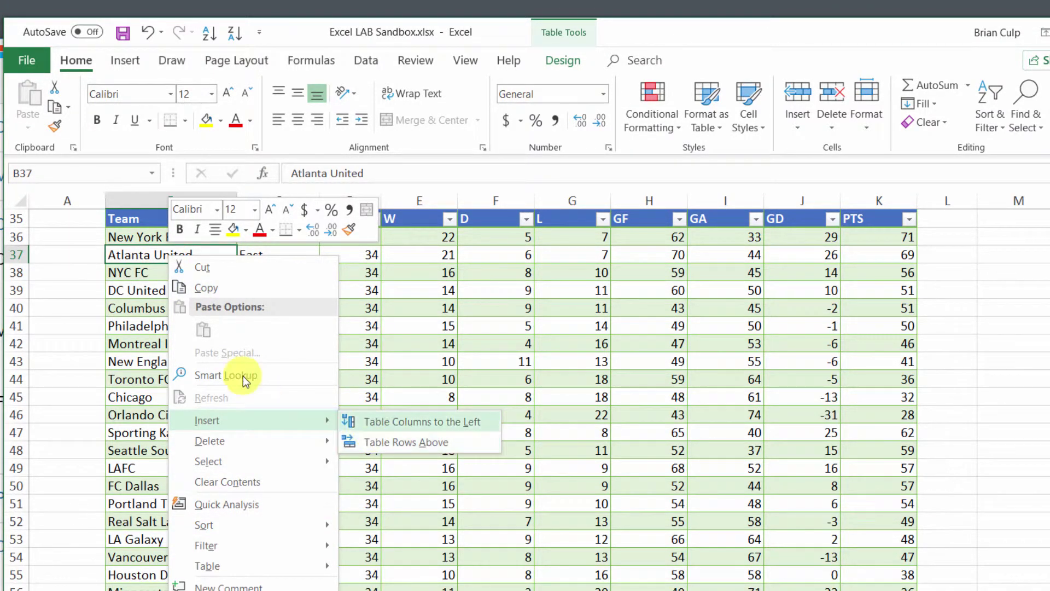
left_click(151, 371)
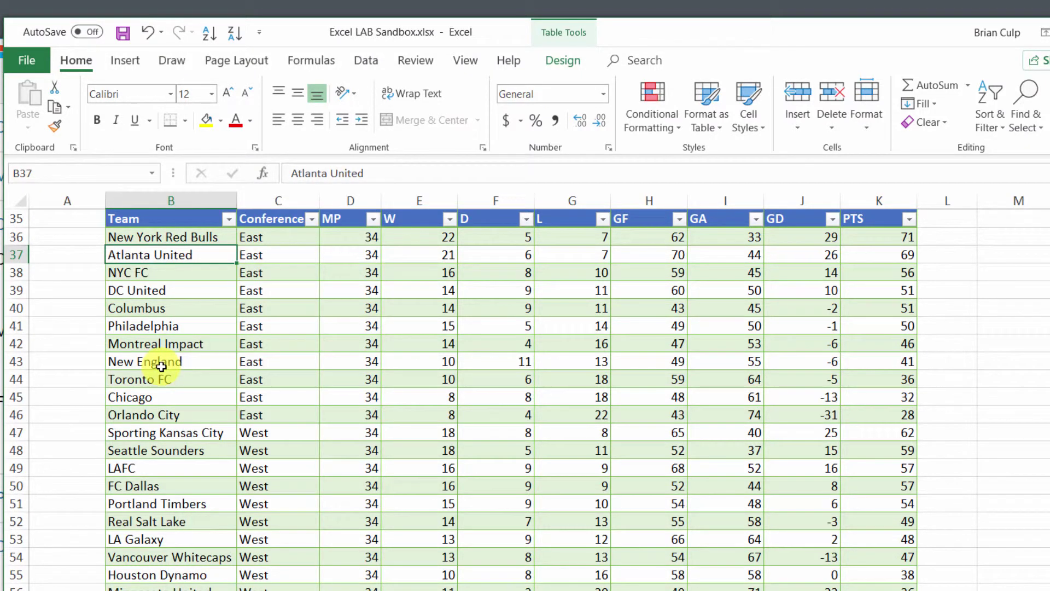